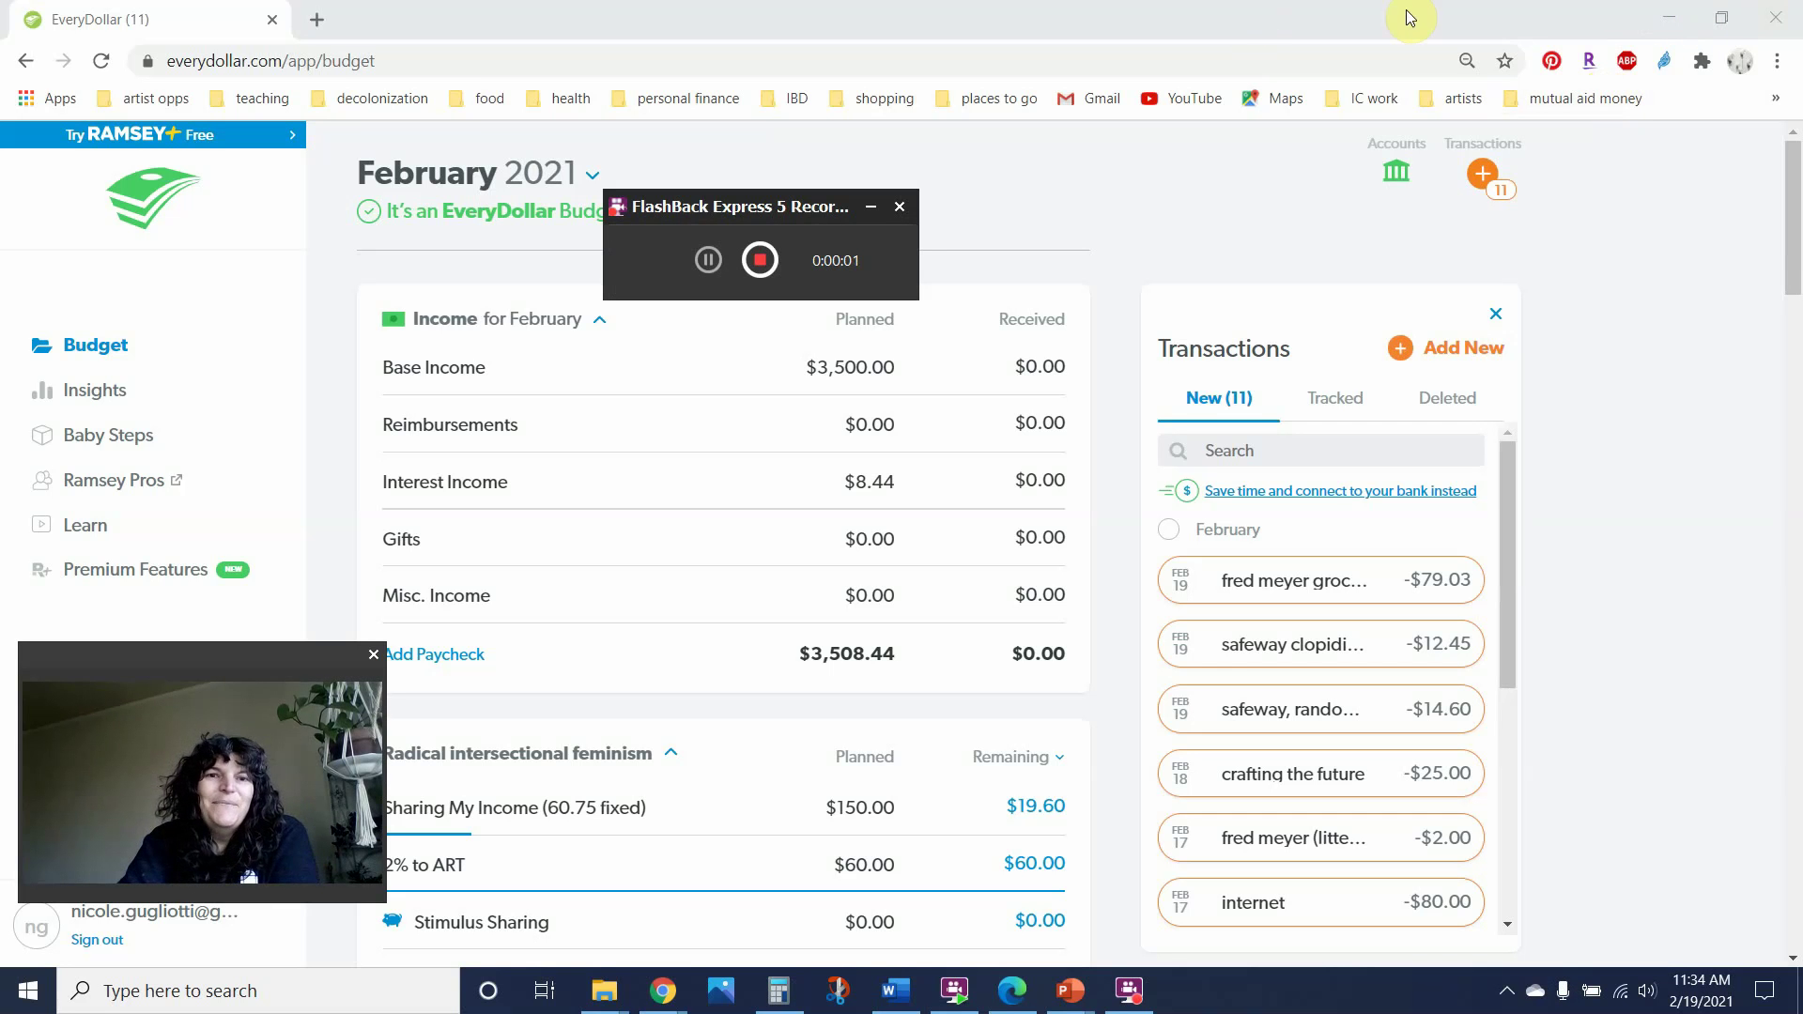
Step: Scroll the February budget down to Daily Living, alongside the fred meyer transaction
click(866, 210)
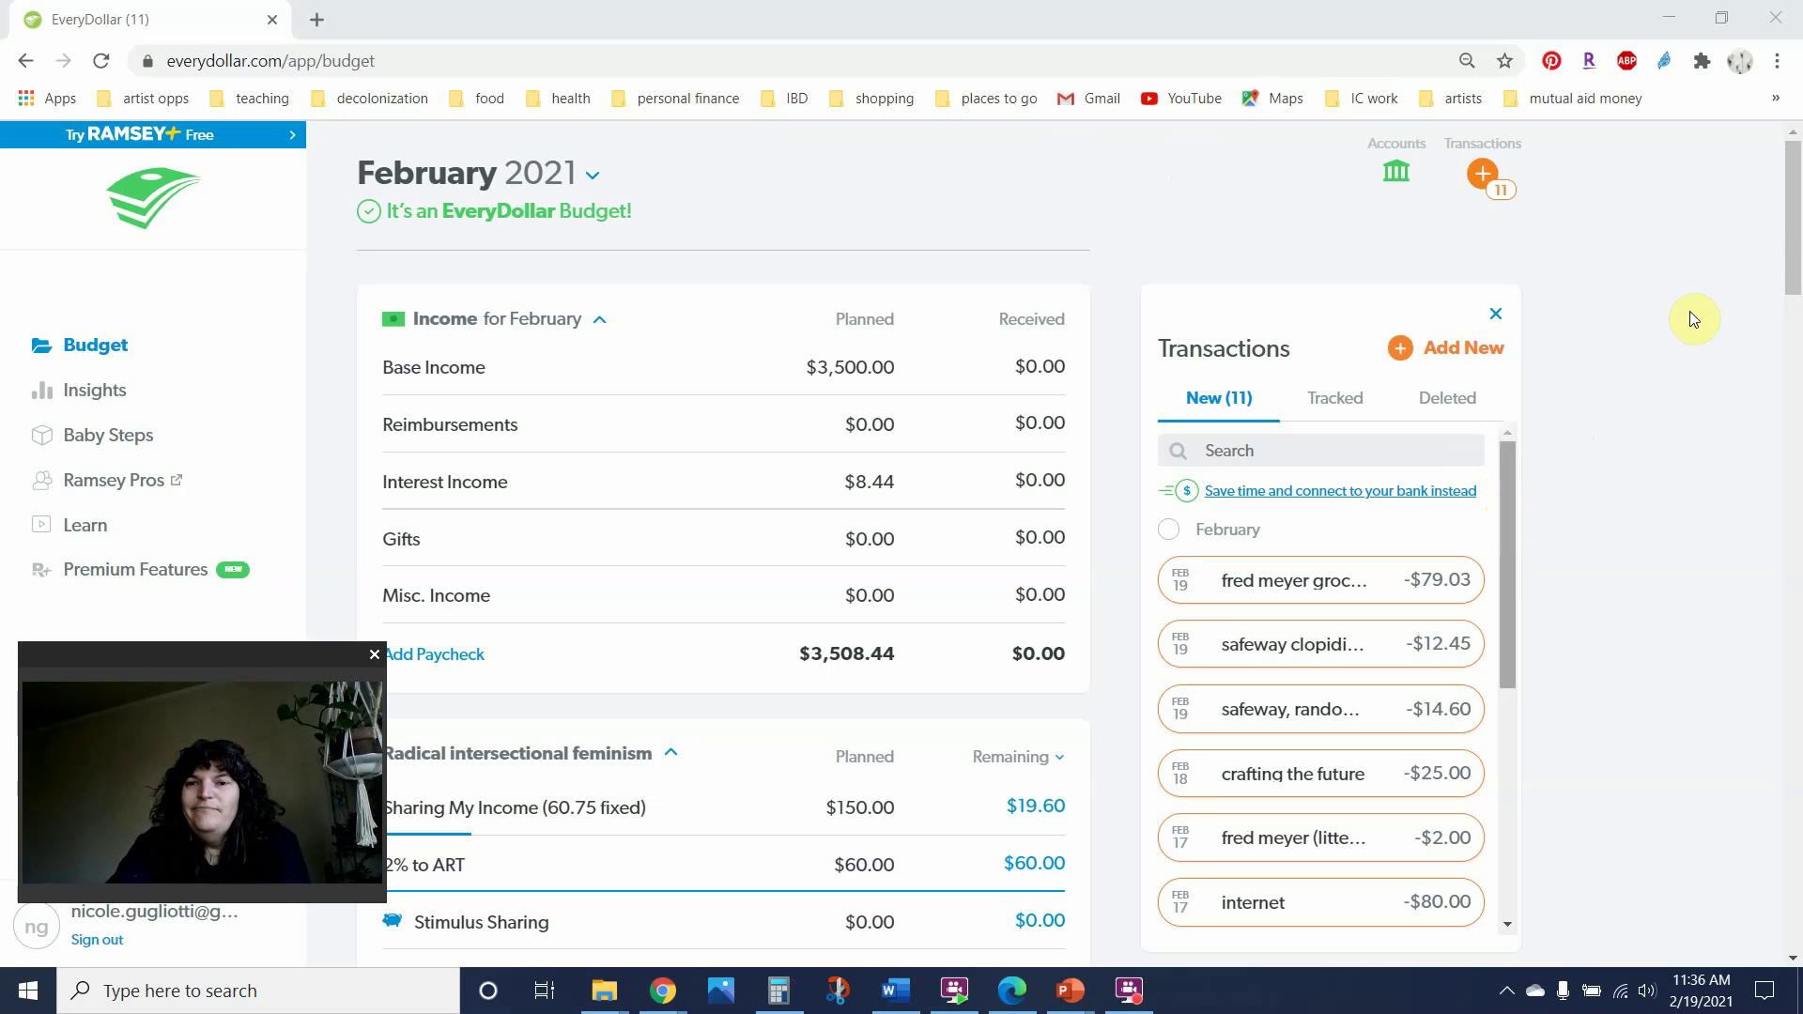
drag(1795, 218, 1795, 302)
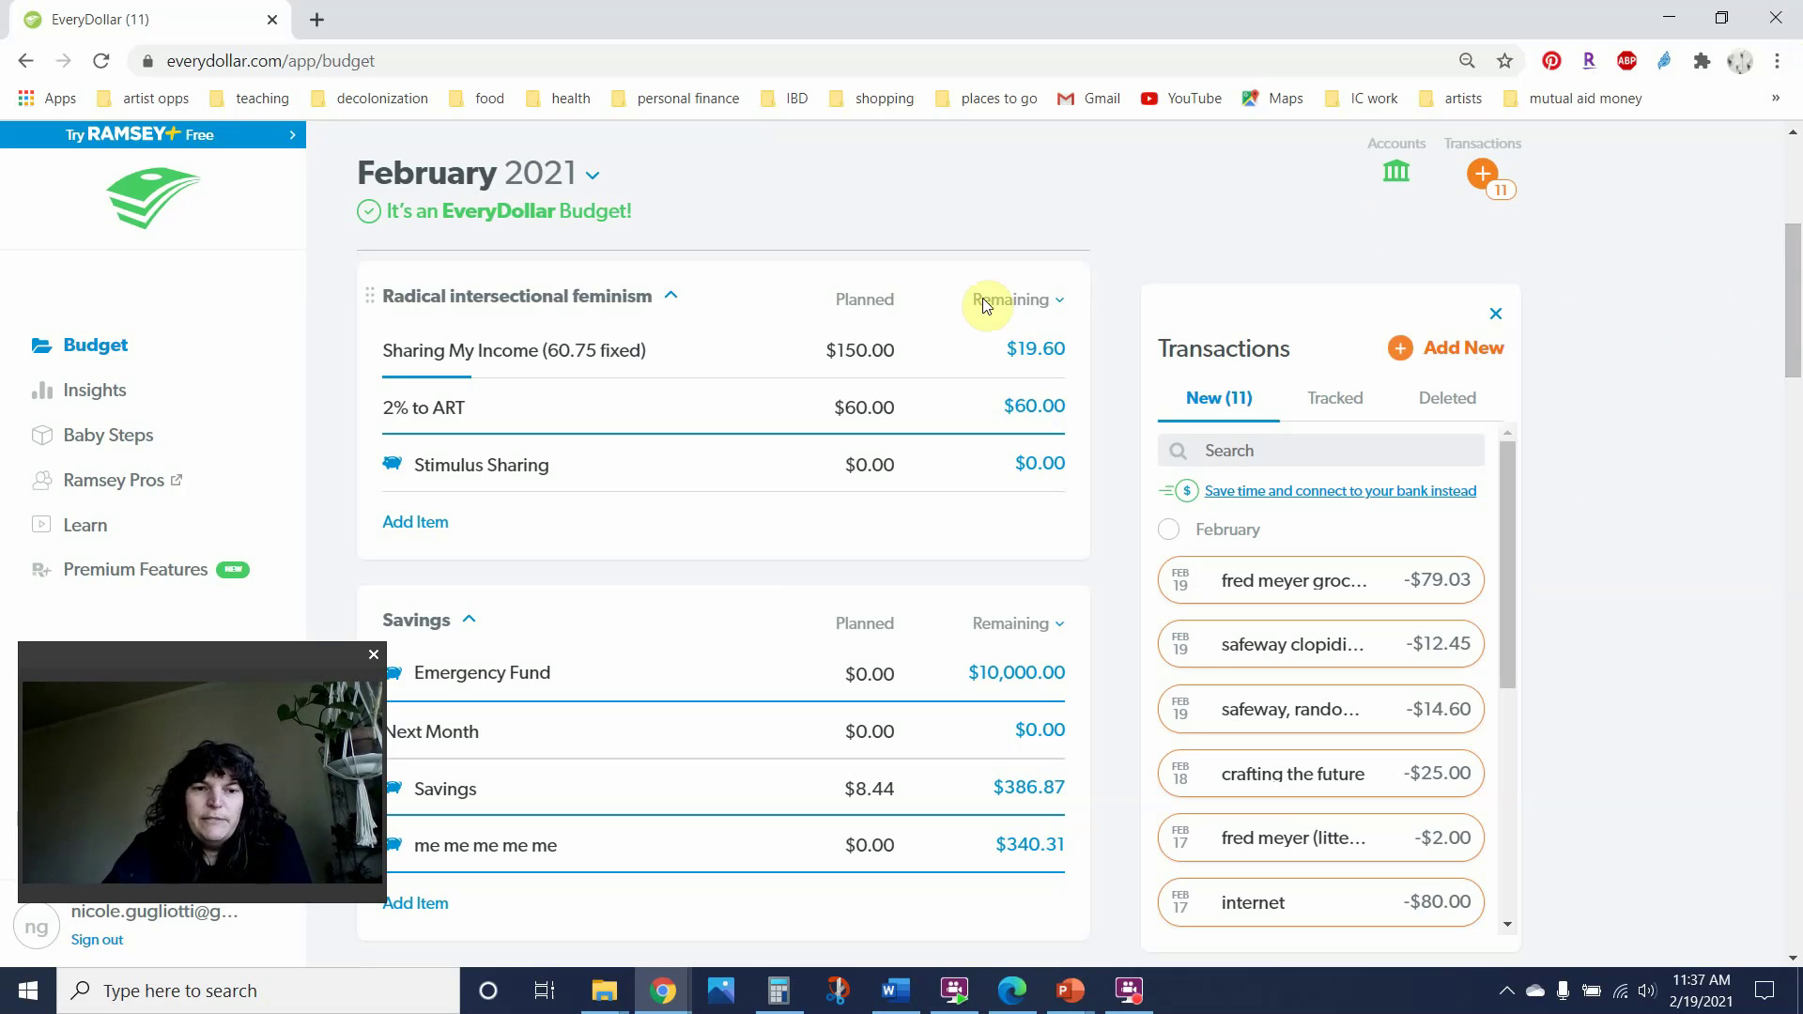
drag(1794, 265, 1796, 470)
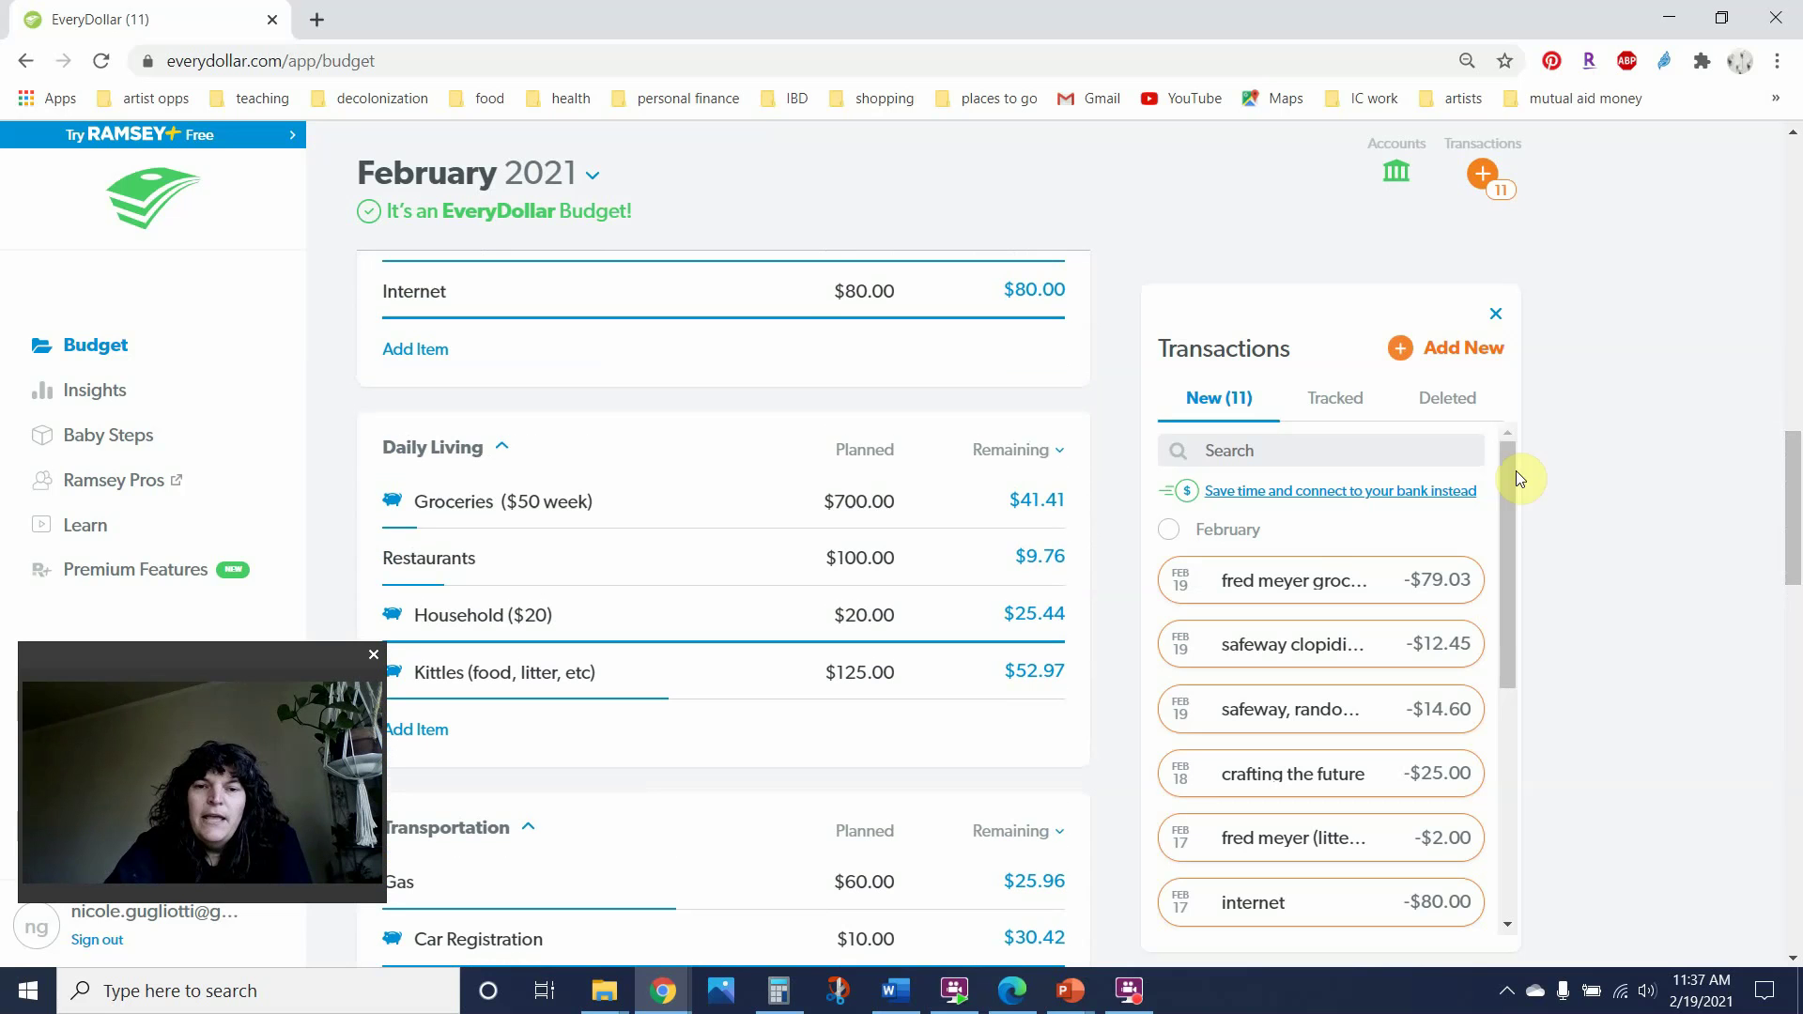
mouse_move(1291, 583)
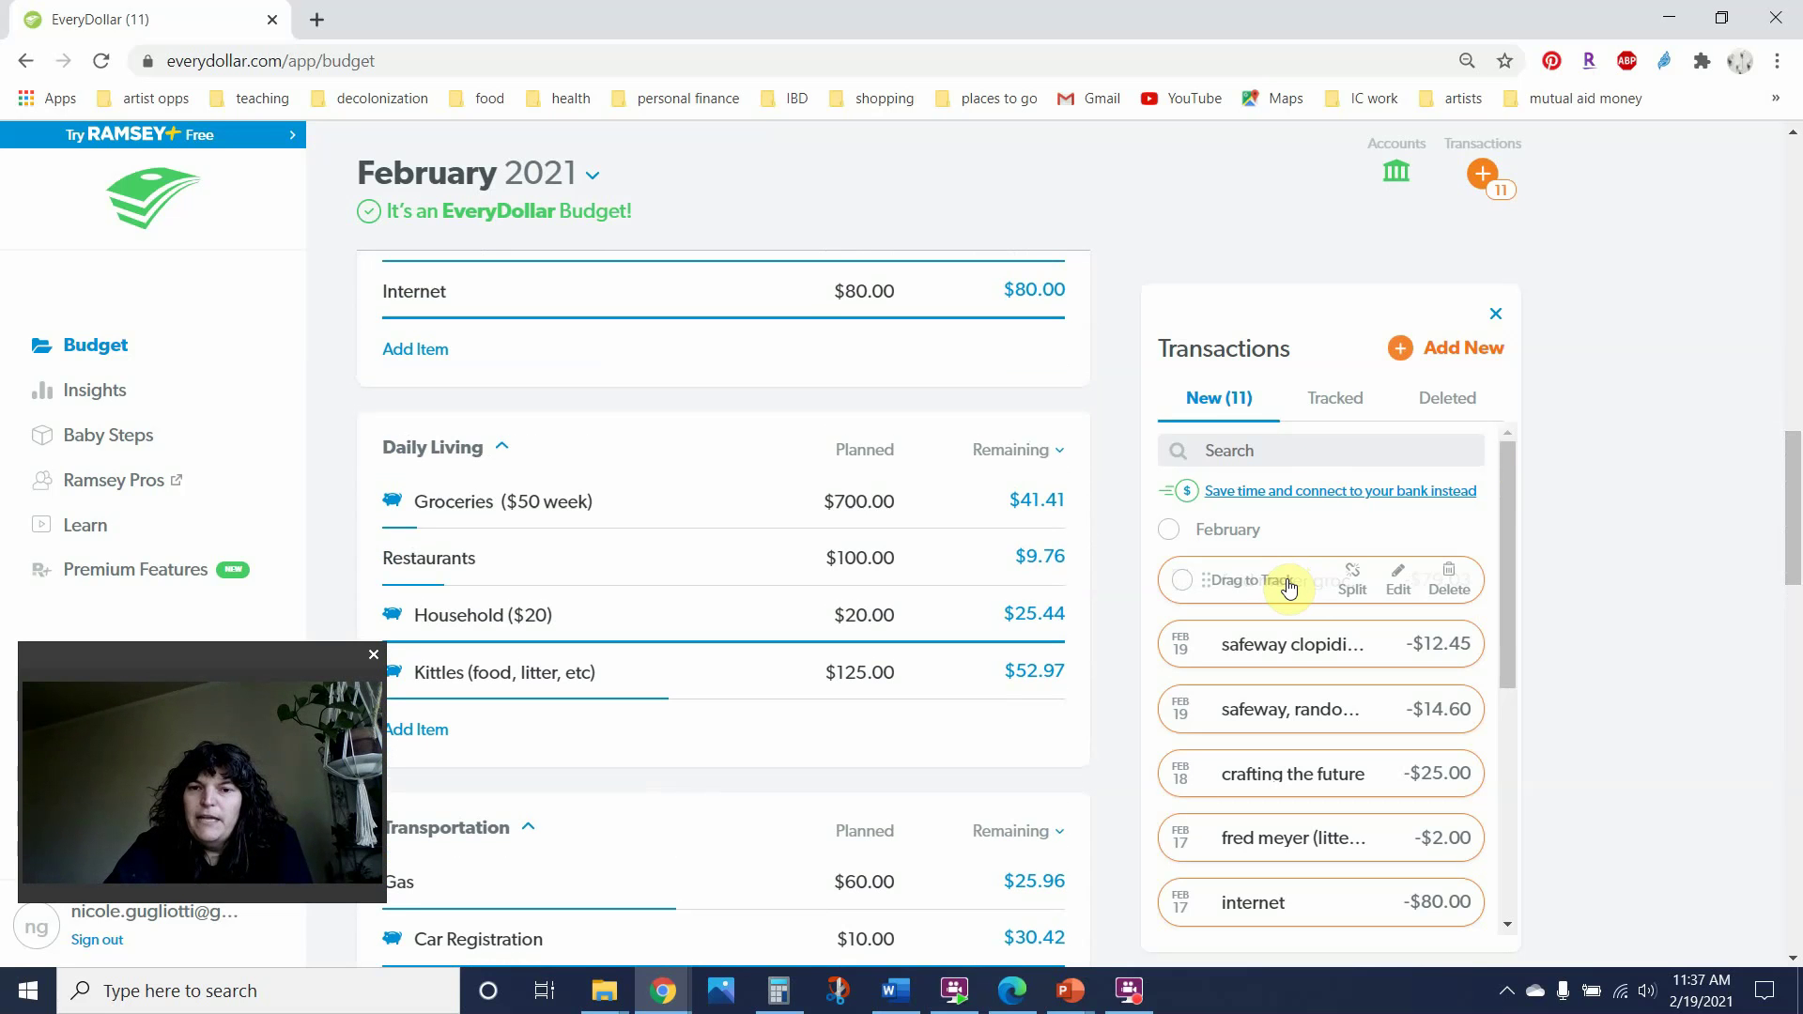
Step: Split the $79.03 fred meyer expense between the Kittles and Groceries budget items
click(1415, 587)
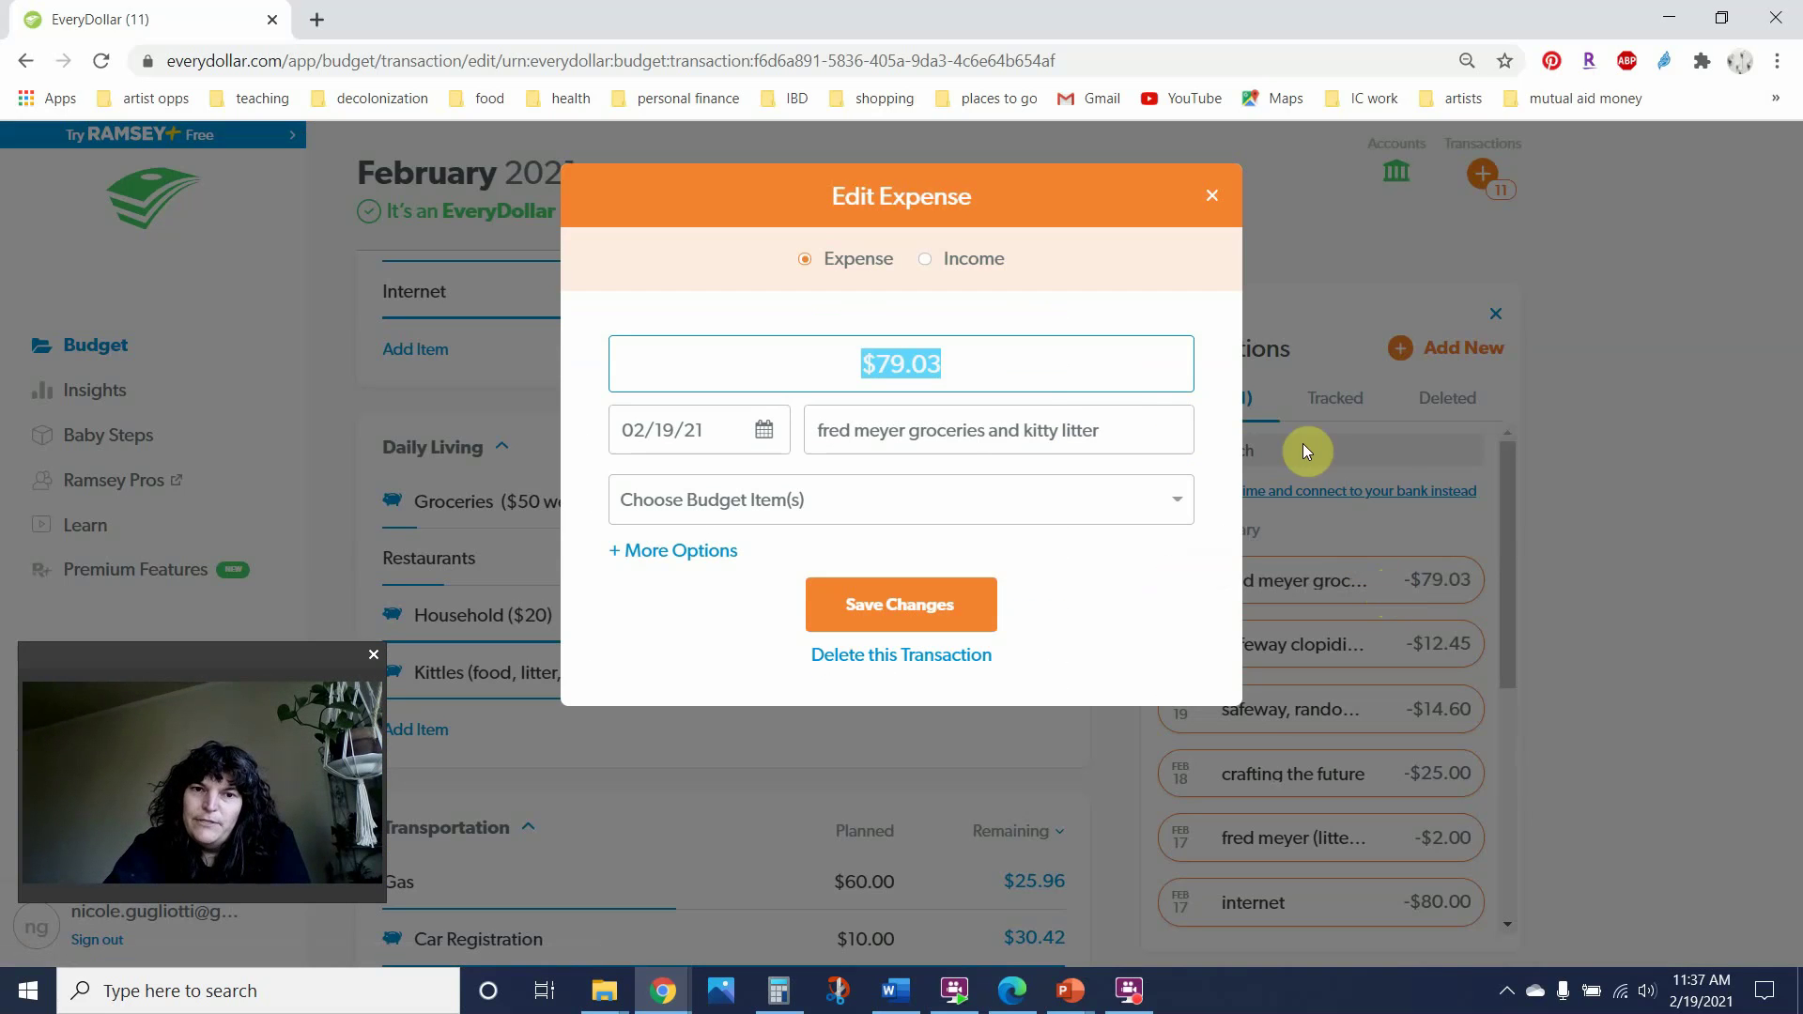
click(729, 509)
text(c)
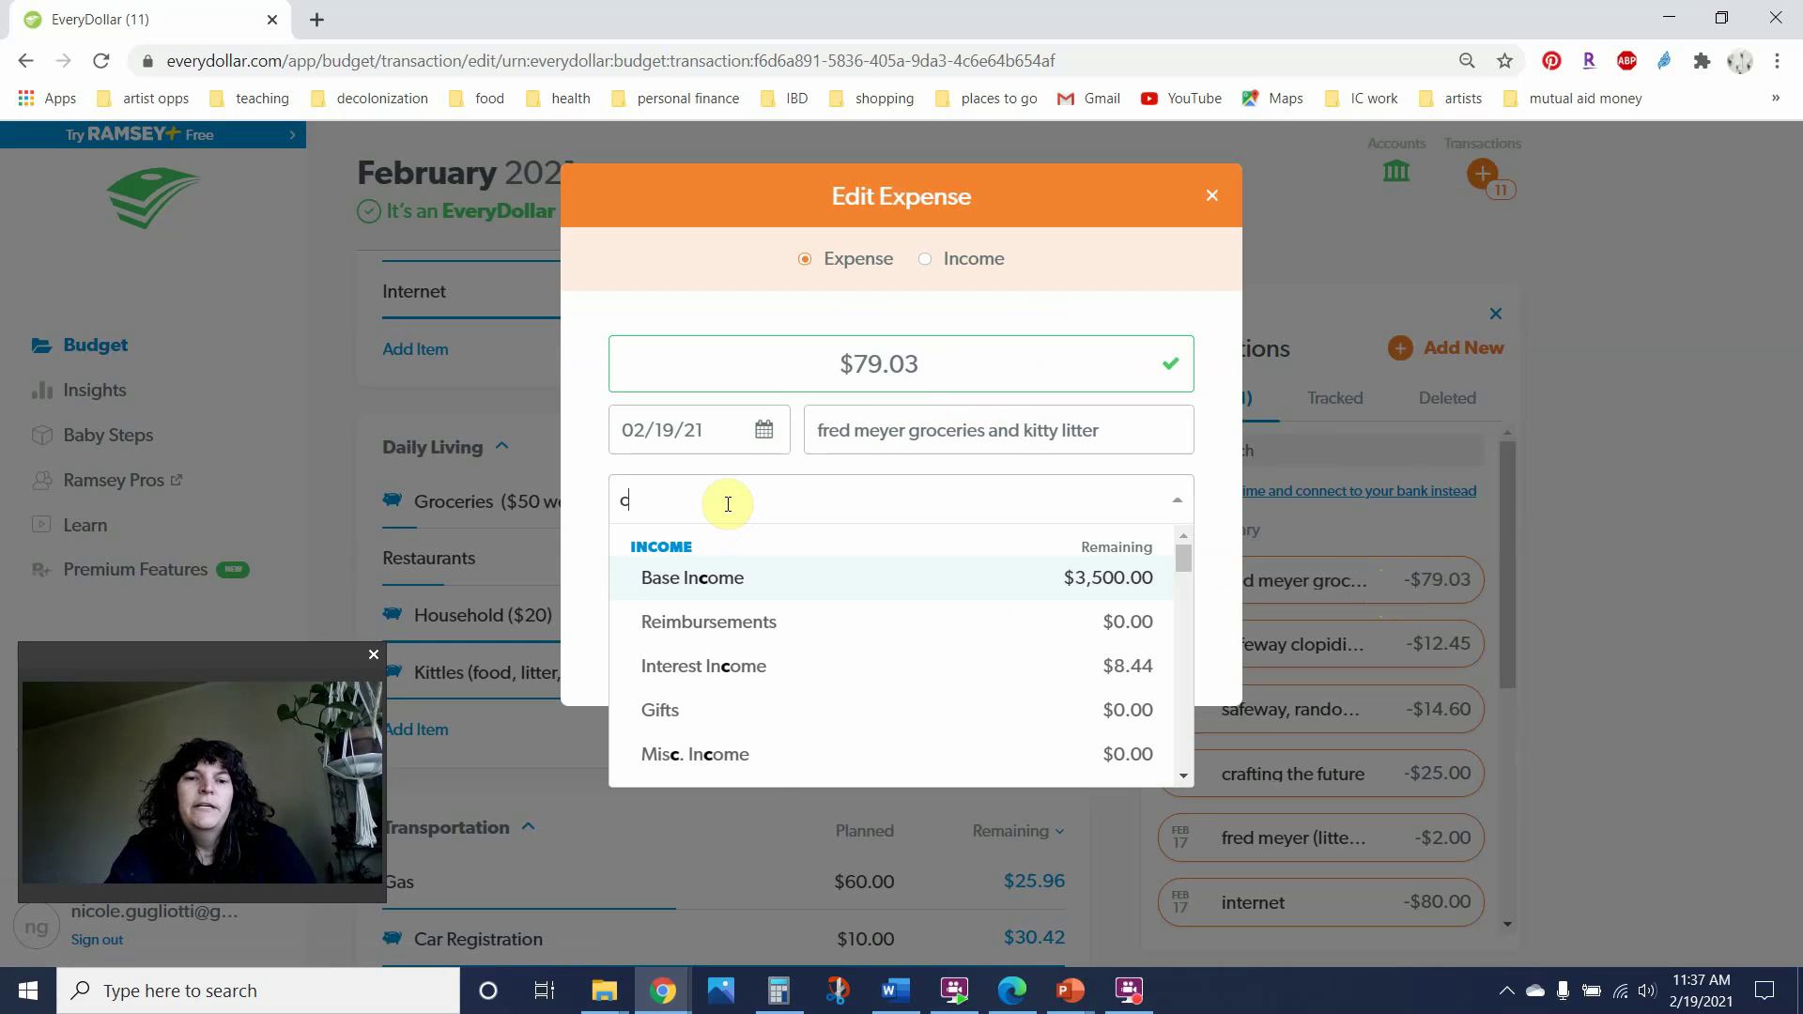
key(BackSpace)
text(kittle)
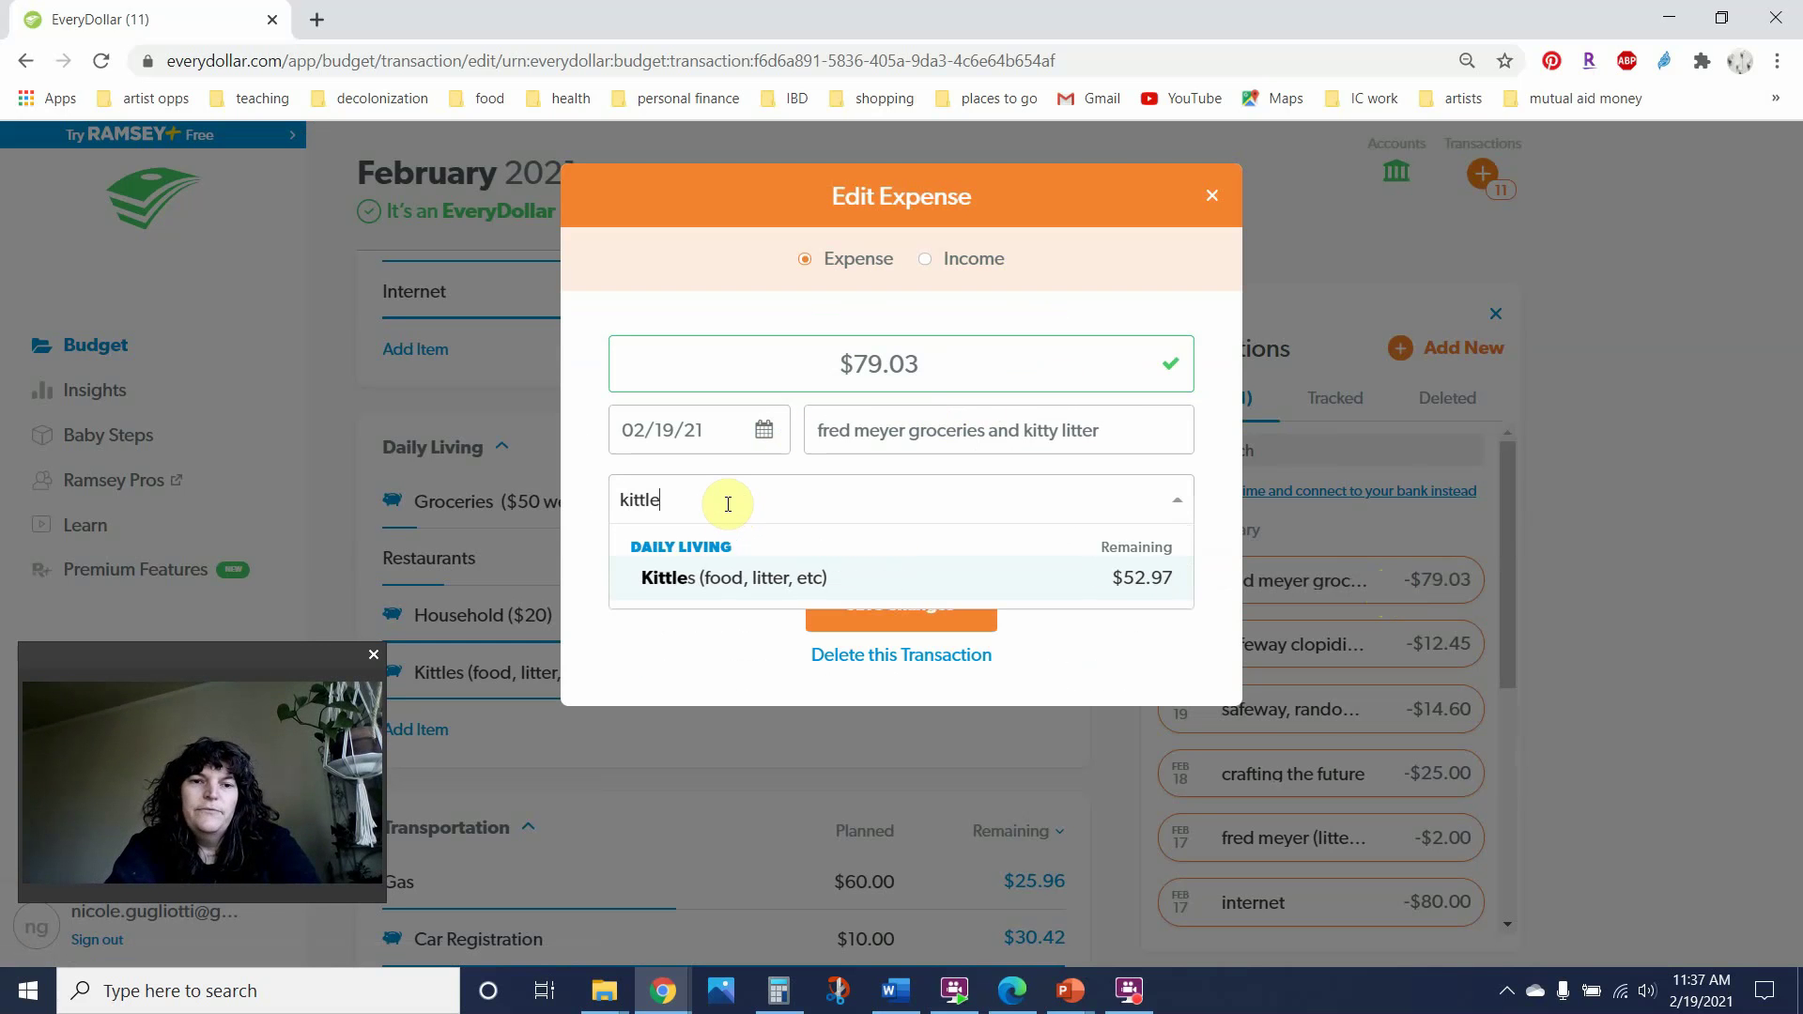
click(745, 580)
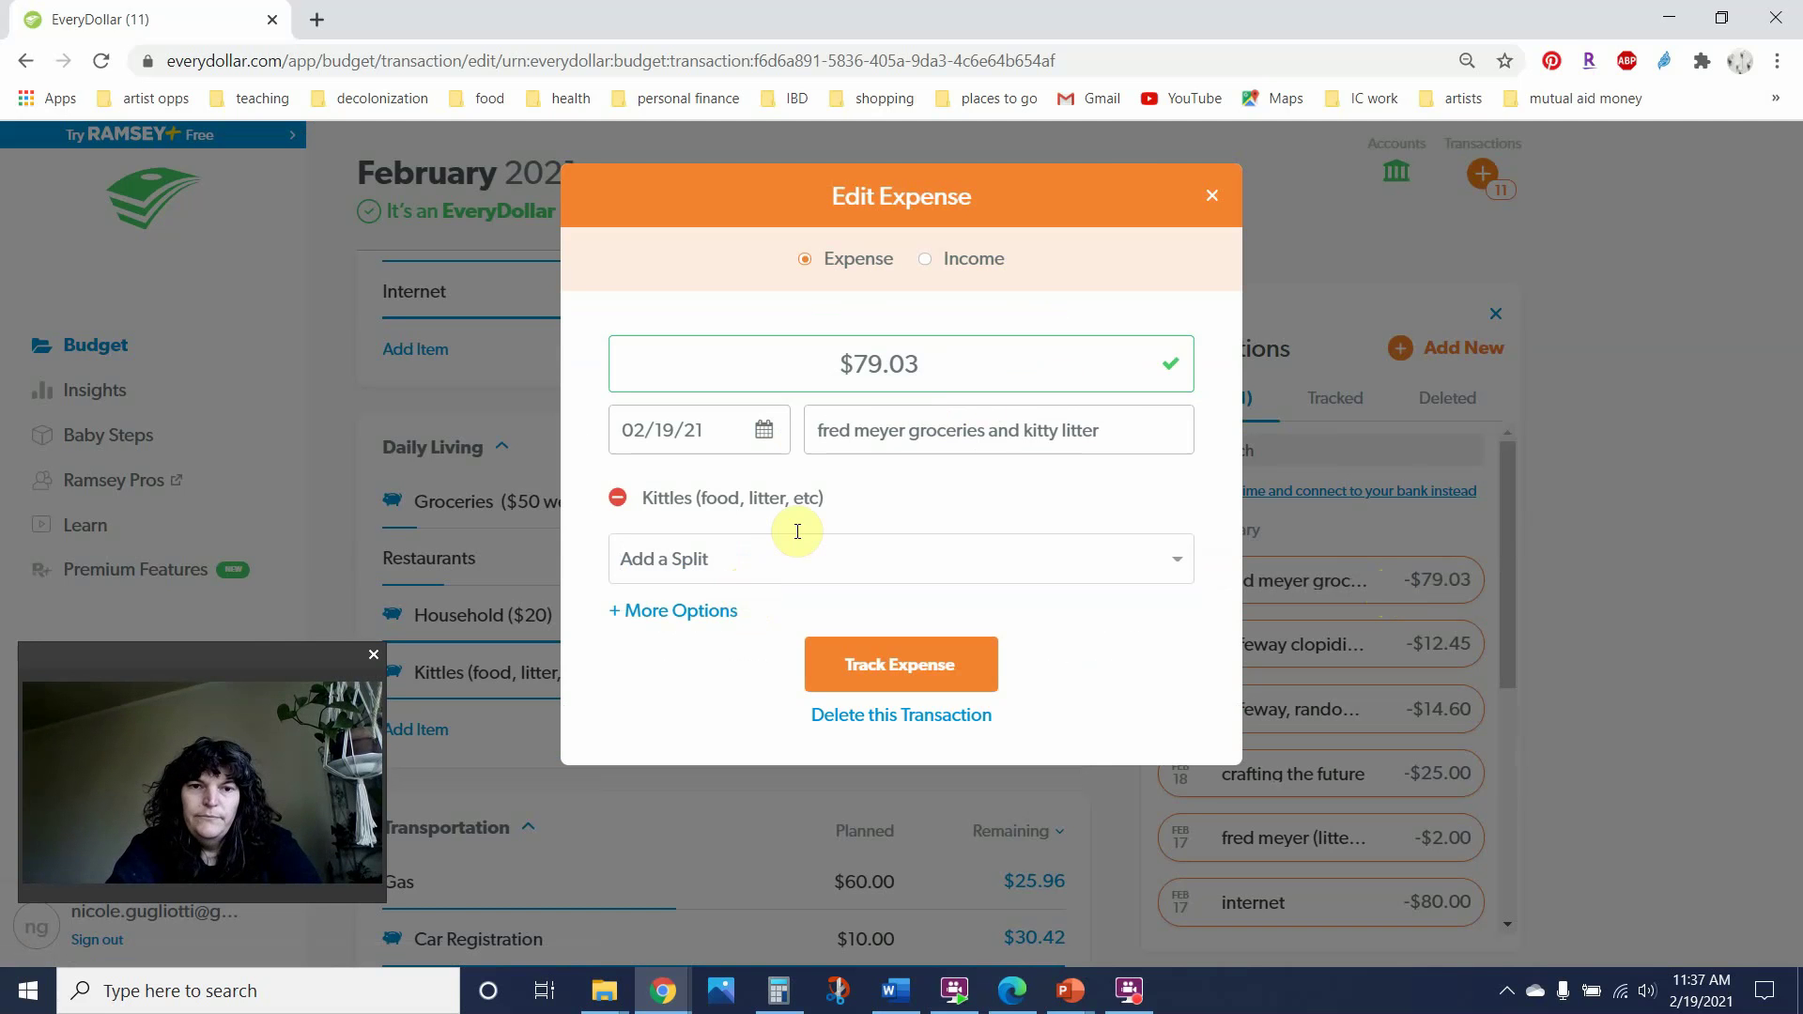
text(groceri)
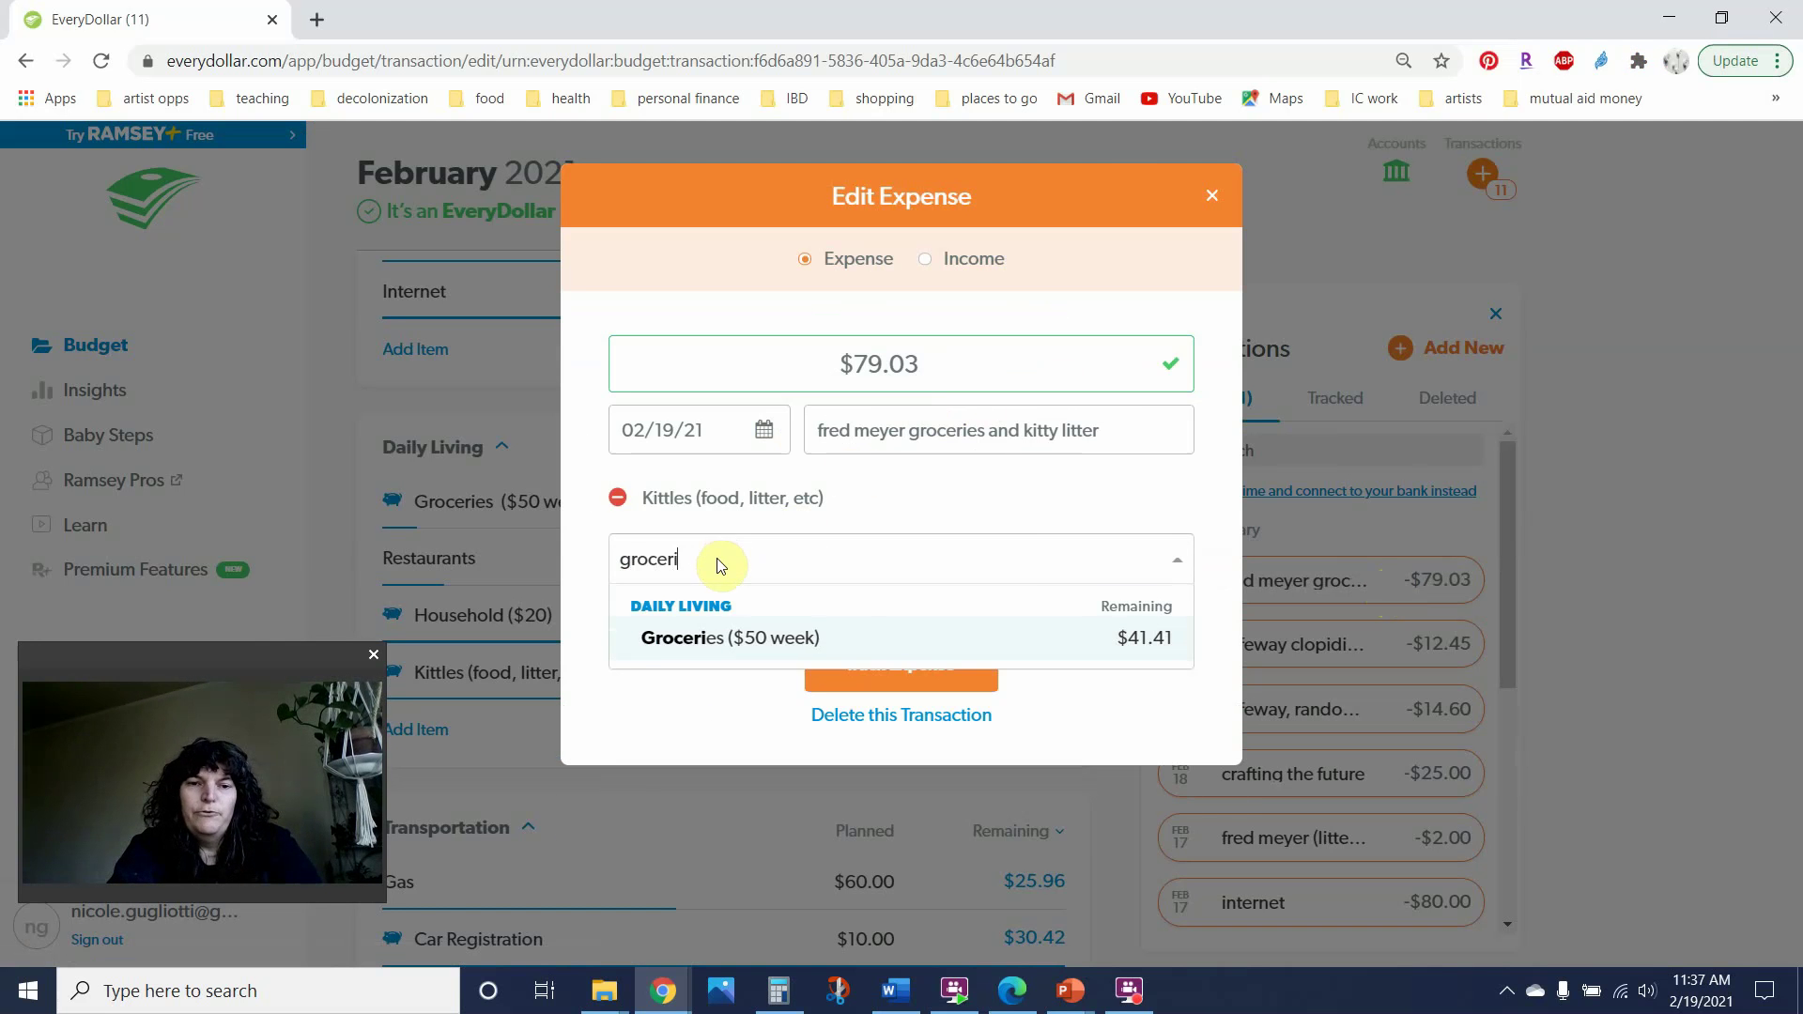
key(Return)
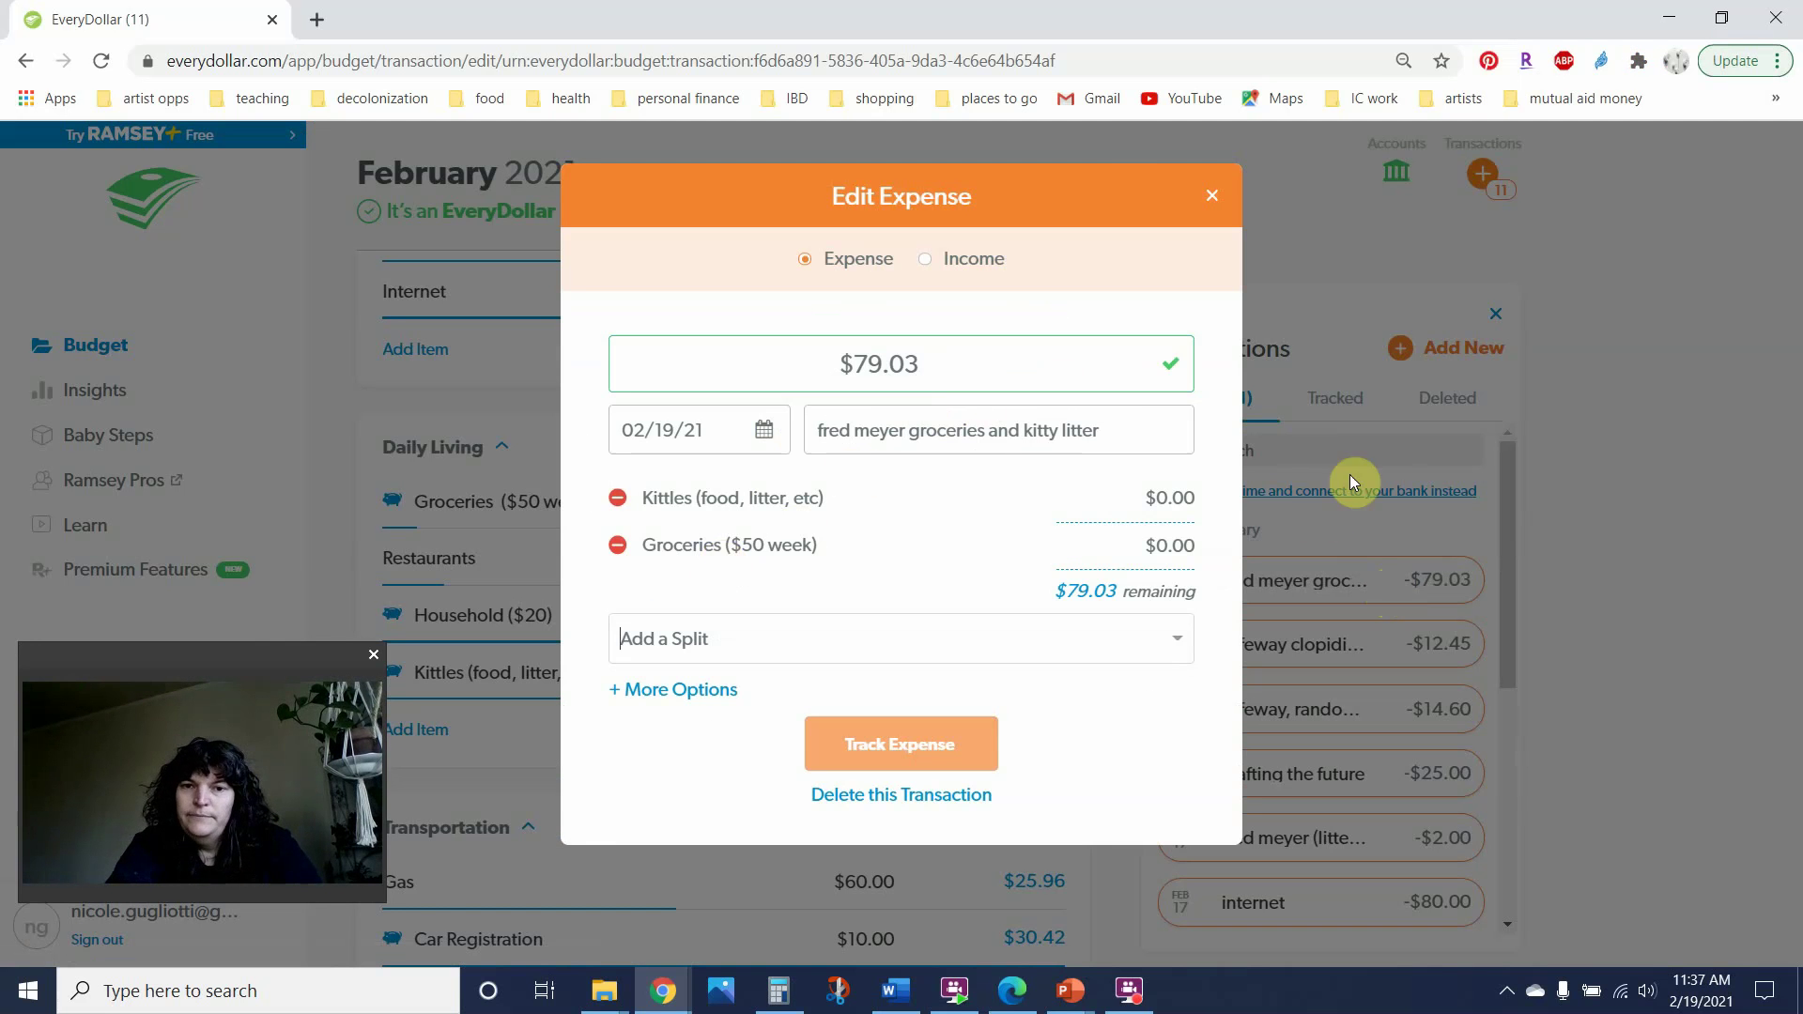
Step: Enter $40.00 for Kittles and $39.03 for Groceries, then track the expense
click(1150, 496)
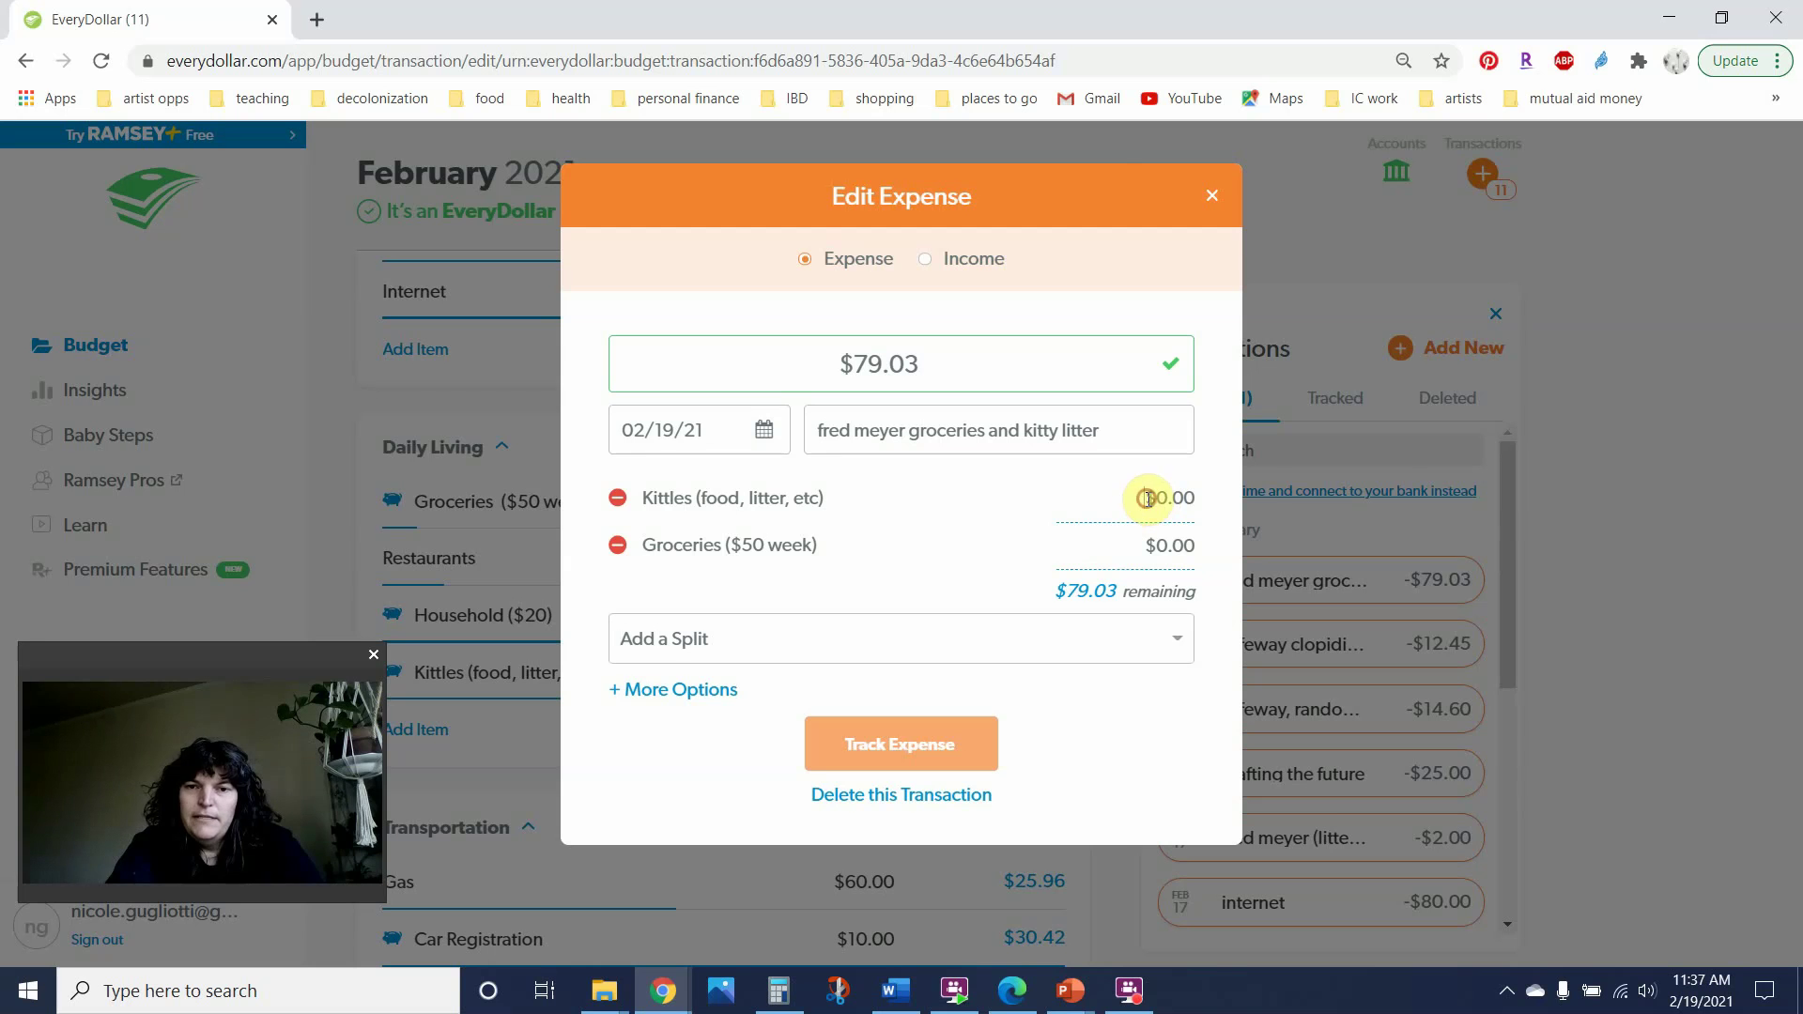
key(Home)
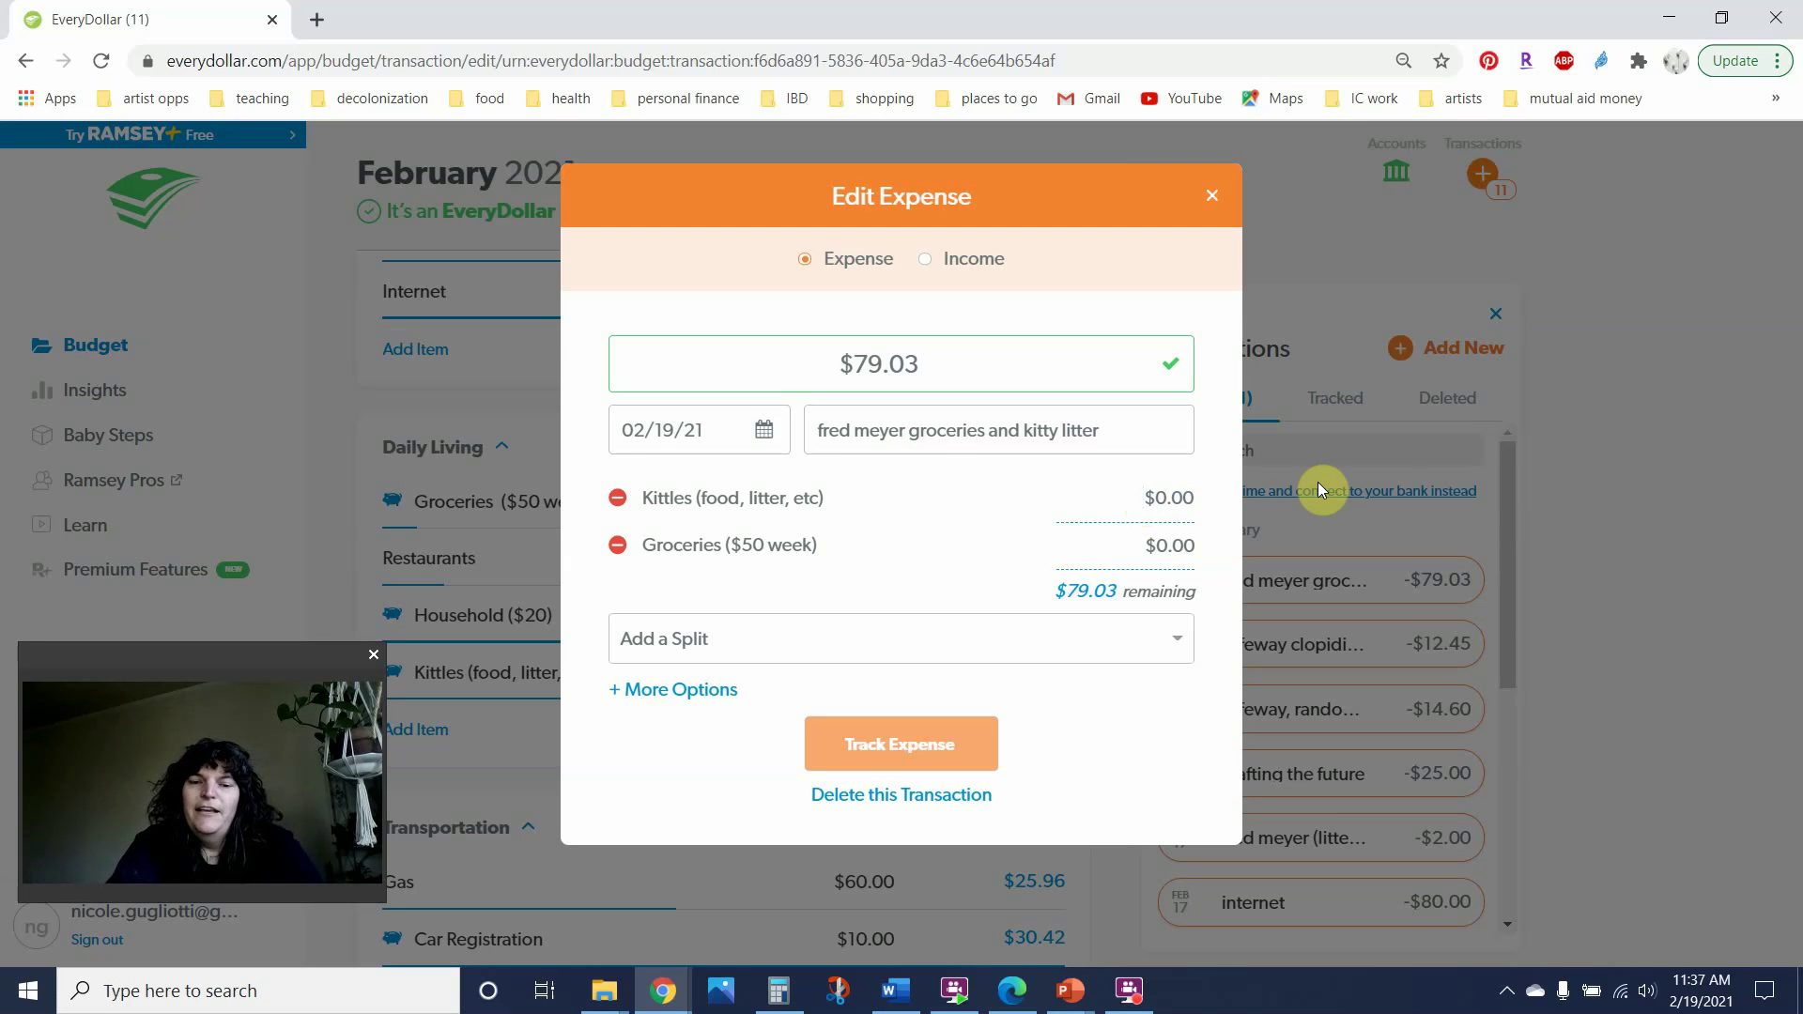
drag(1190, 495, 1139, 498)
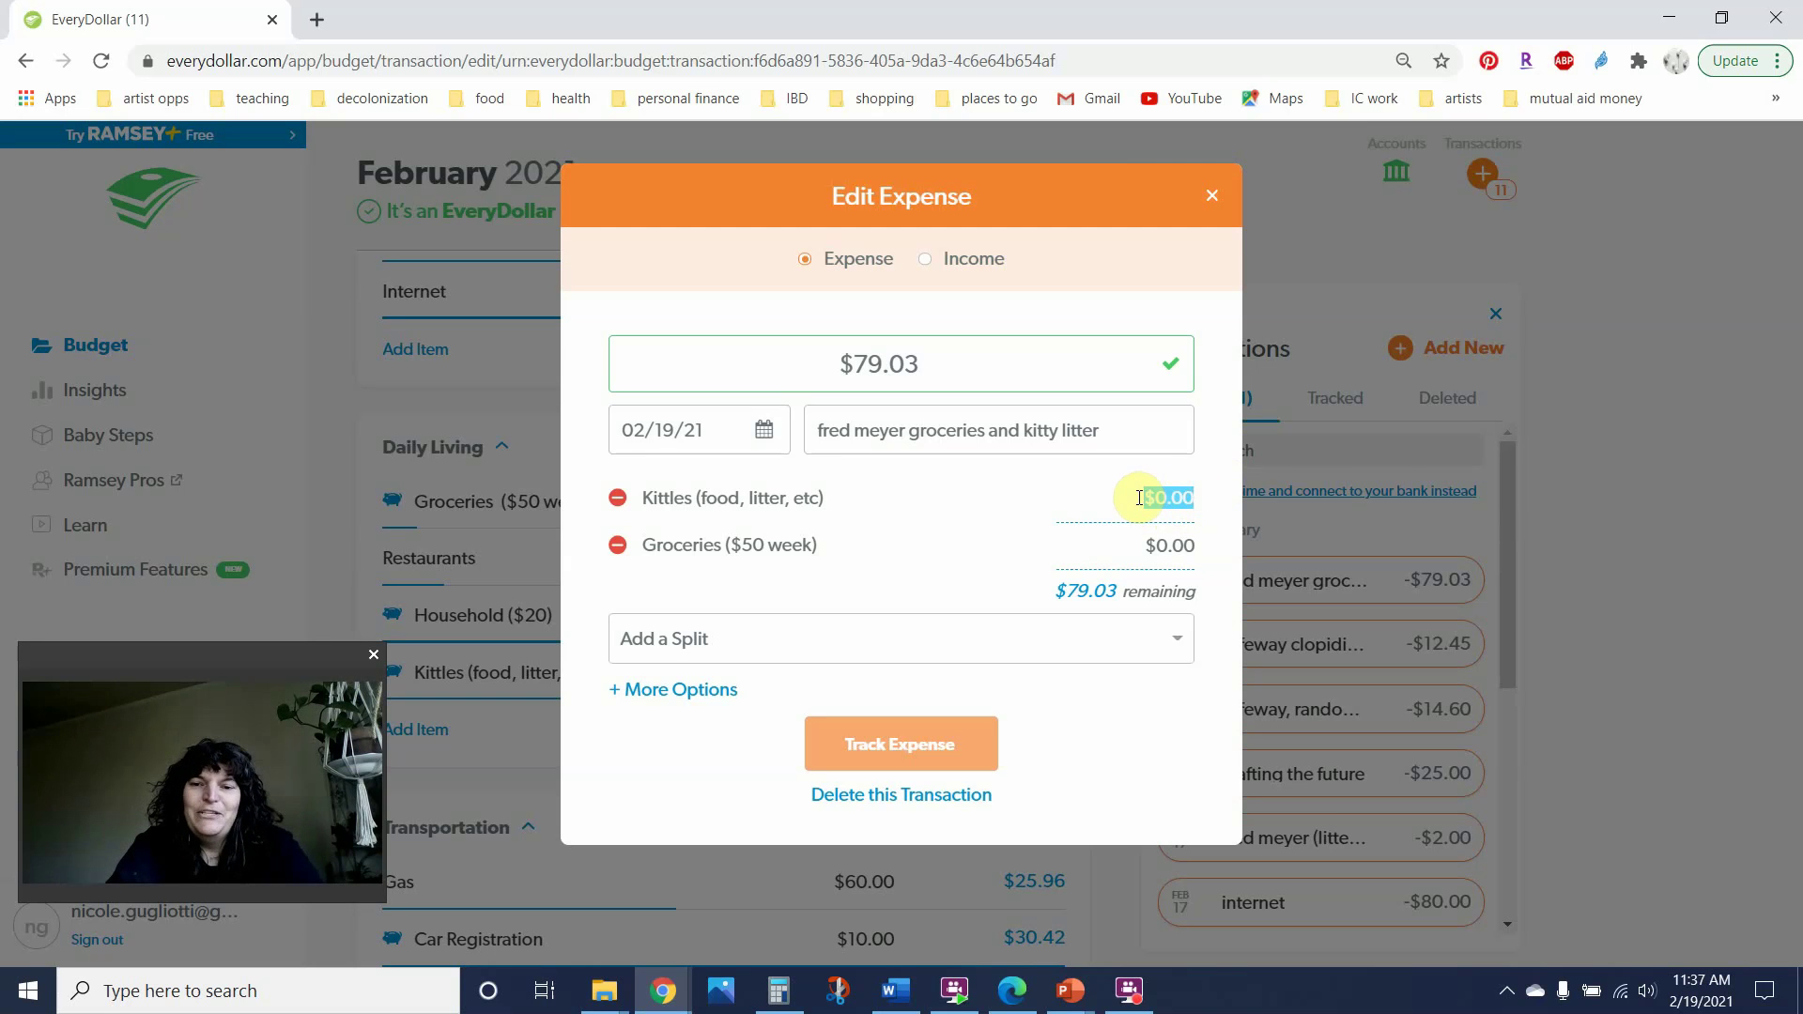
text(40)
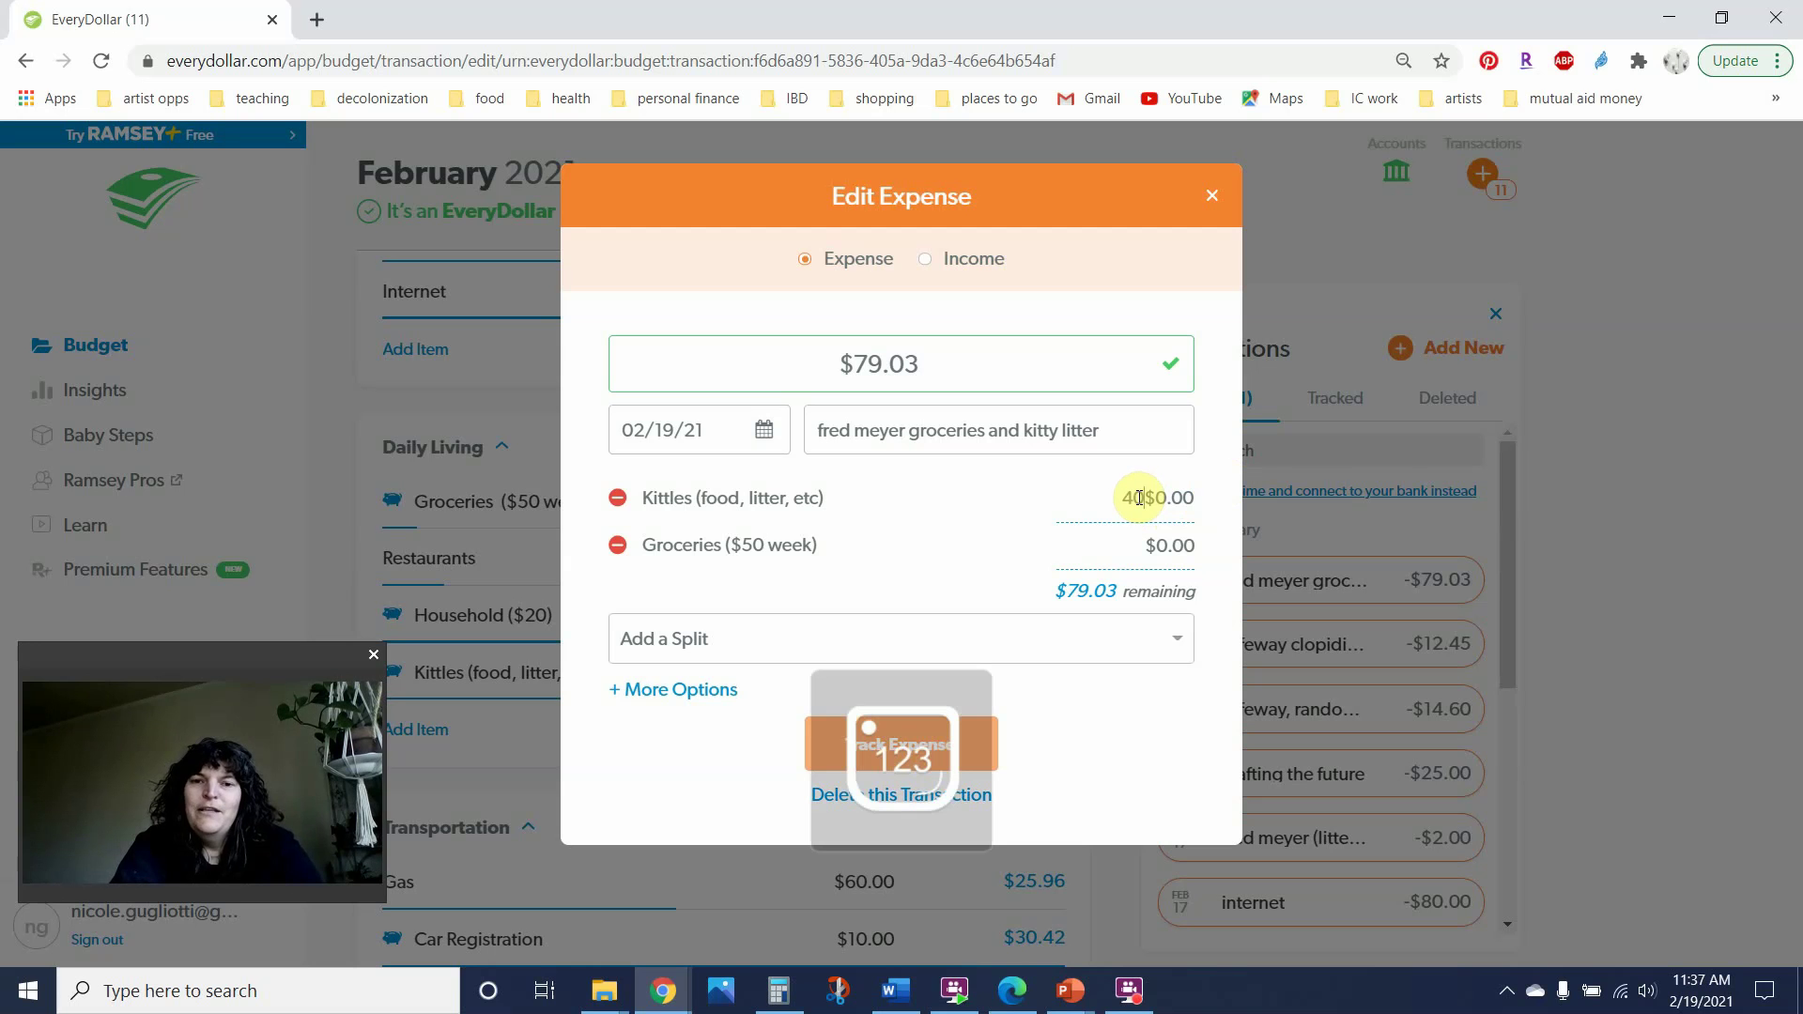
key(Delete)
key(Delete)
key(Delete)
key(Delete)
key(Delete)
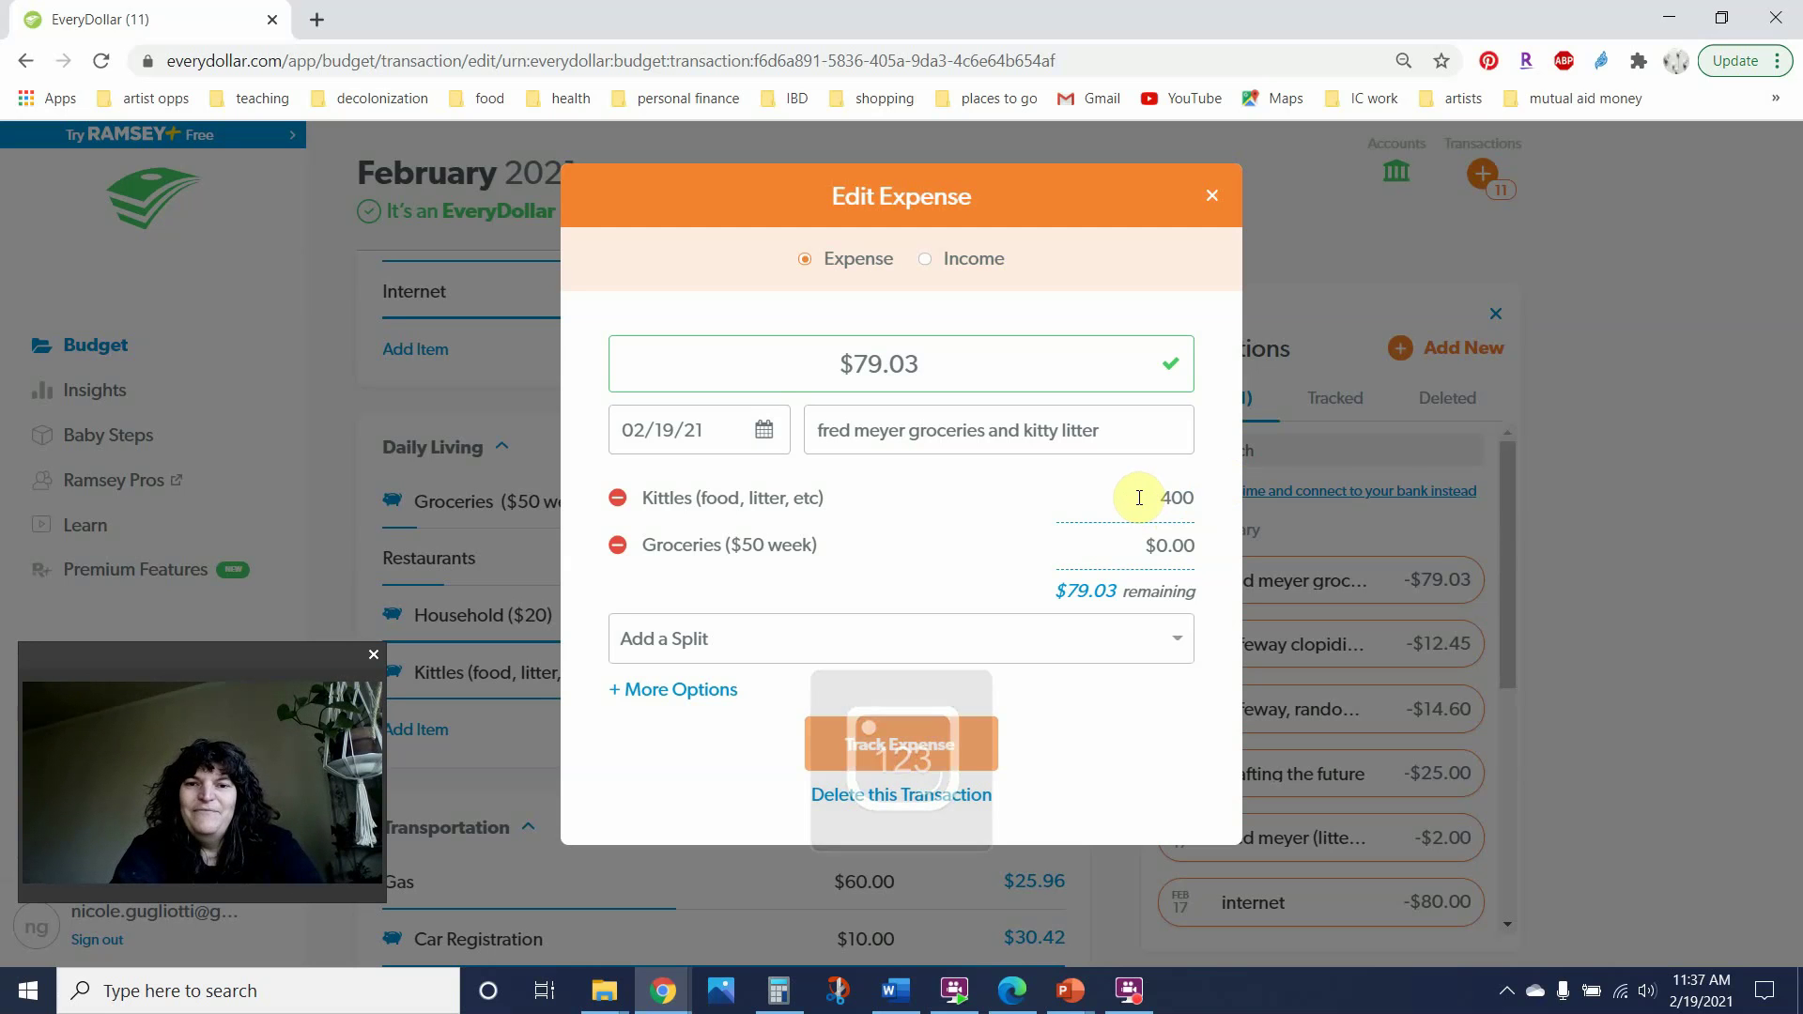
click(1164, 550)
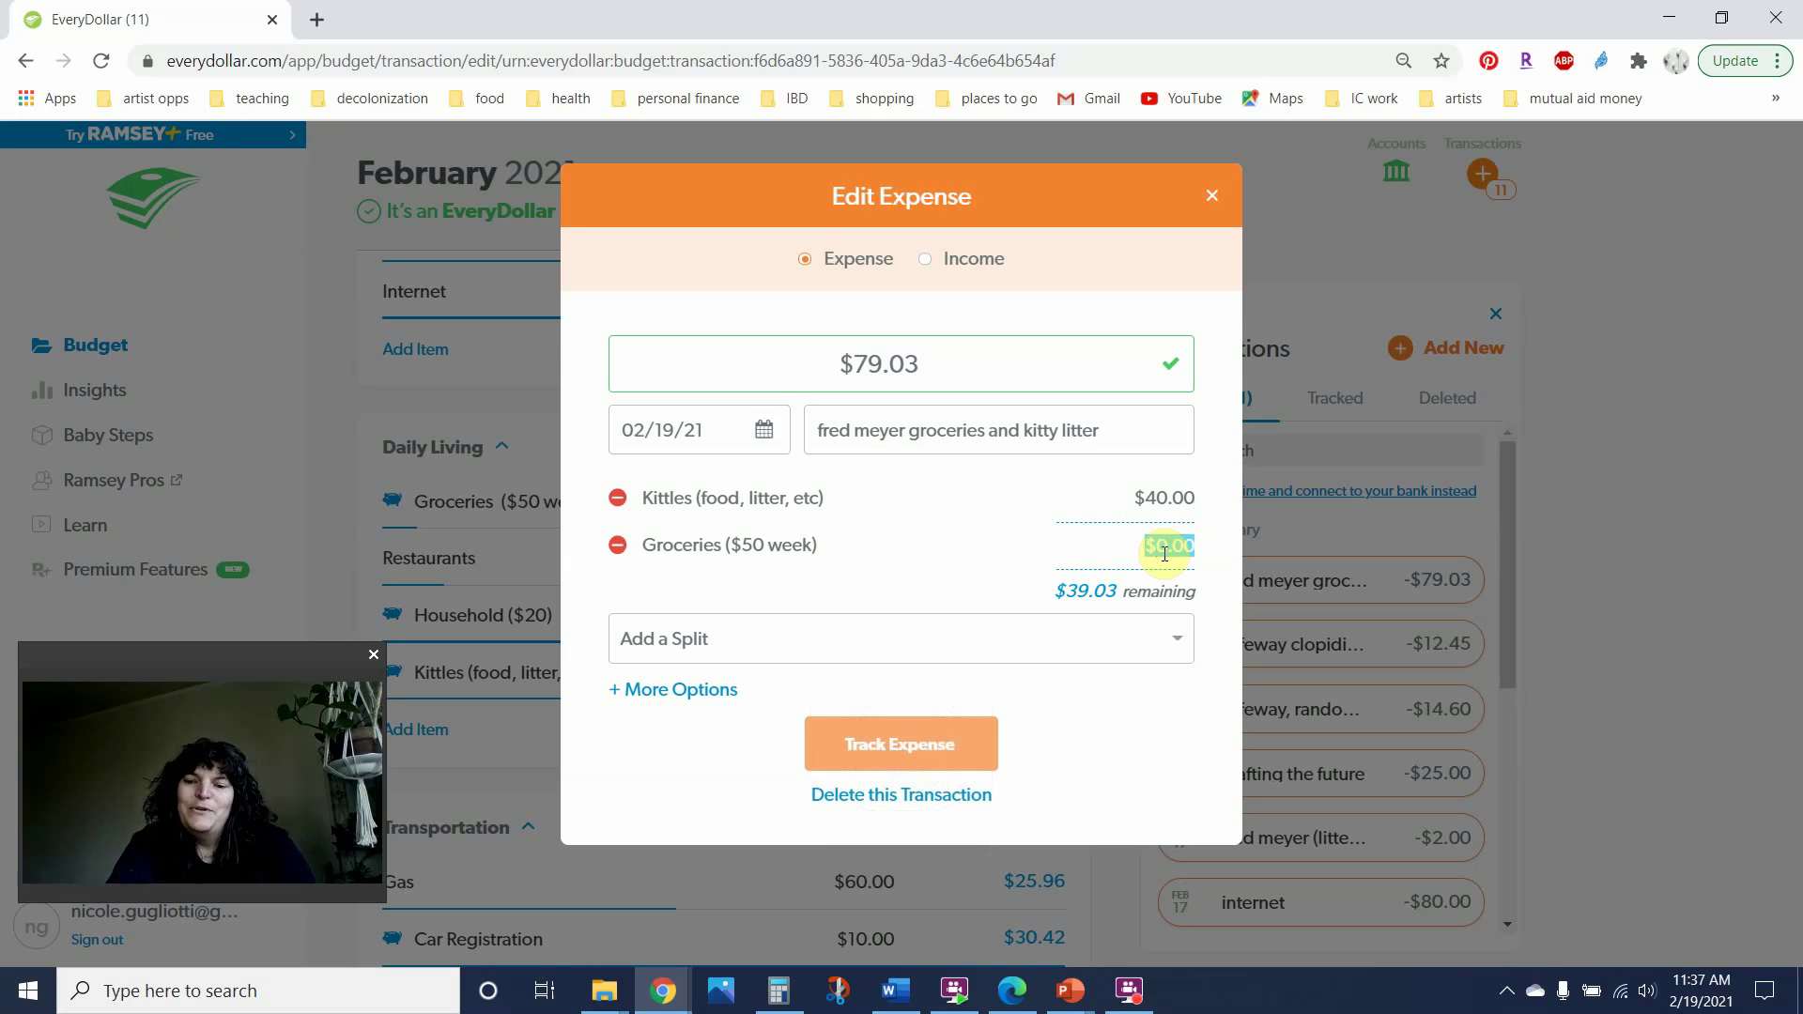
text(39.03)
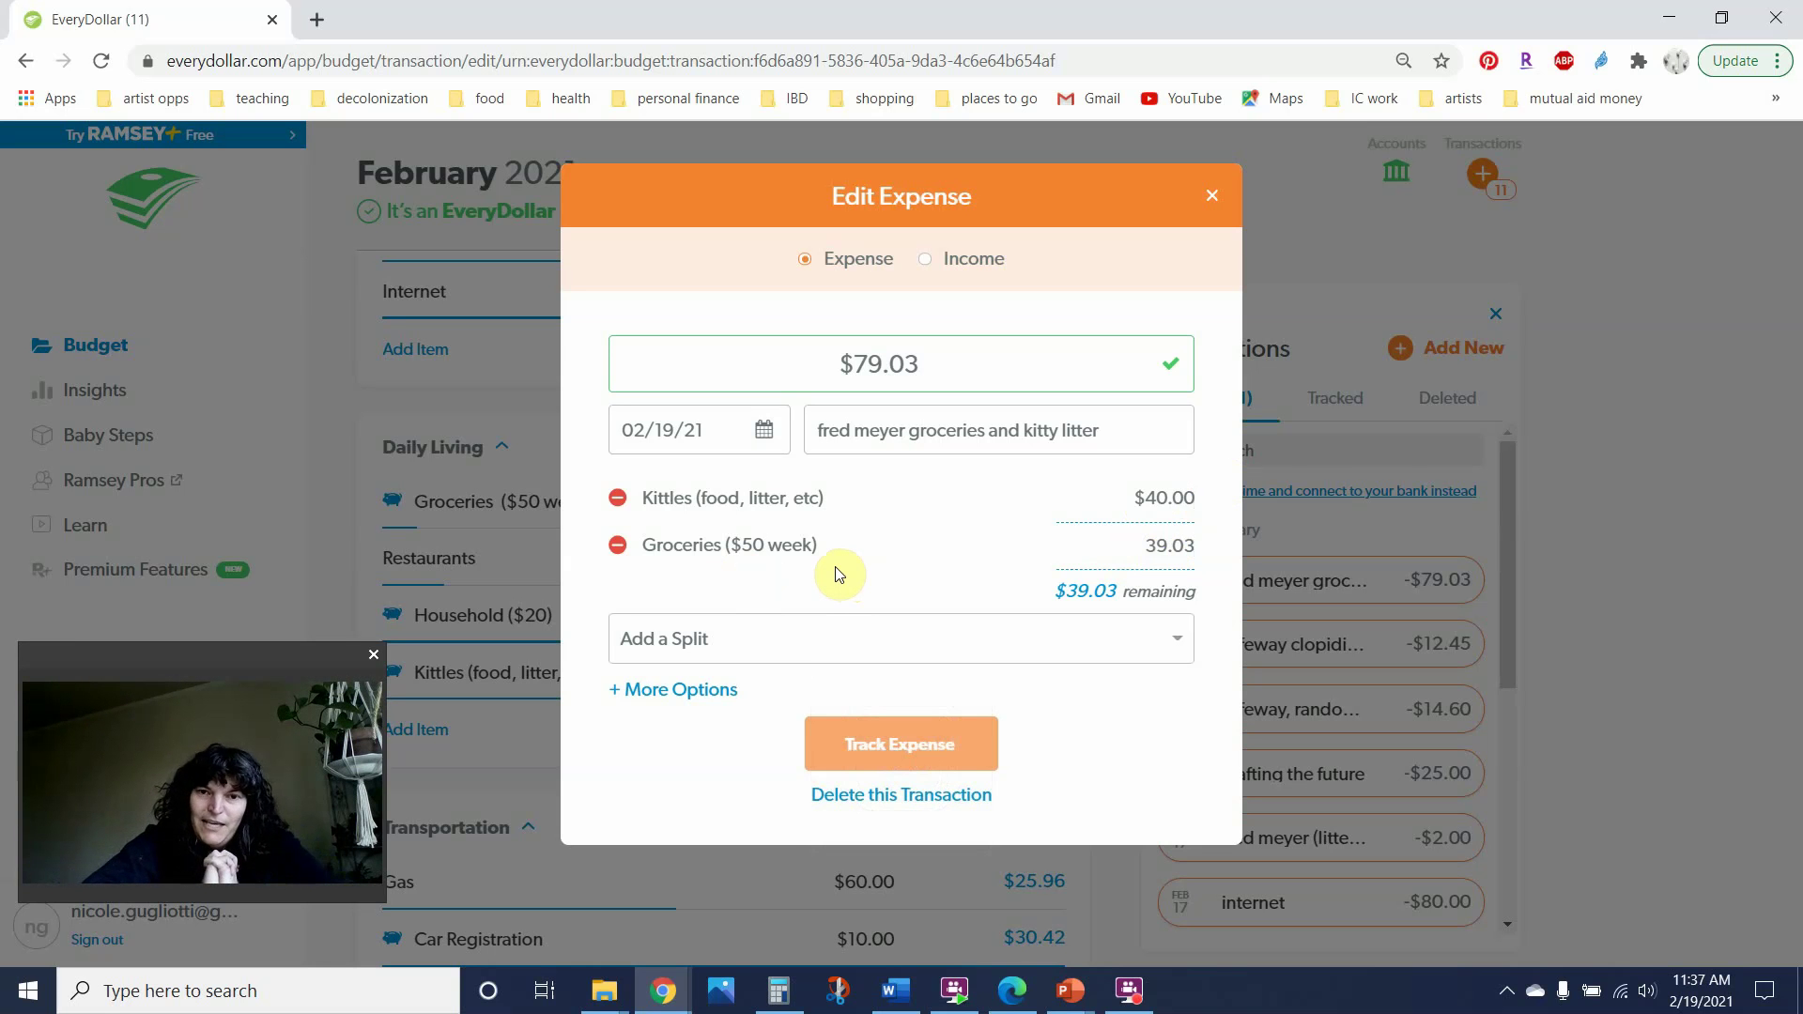
click(921, 751)
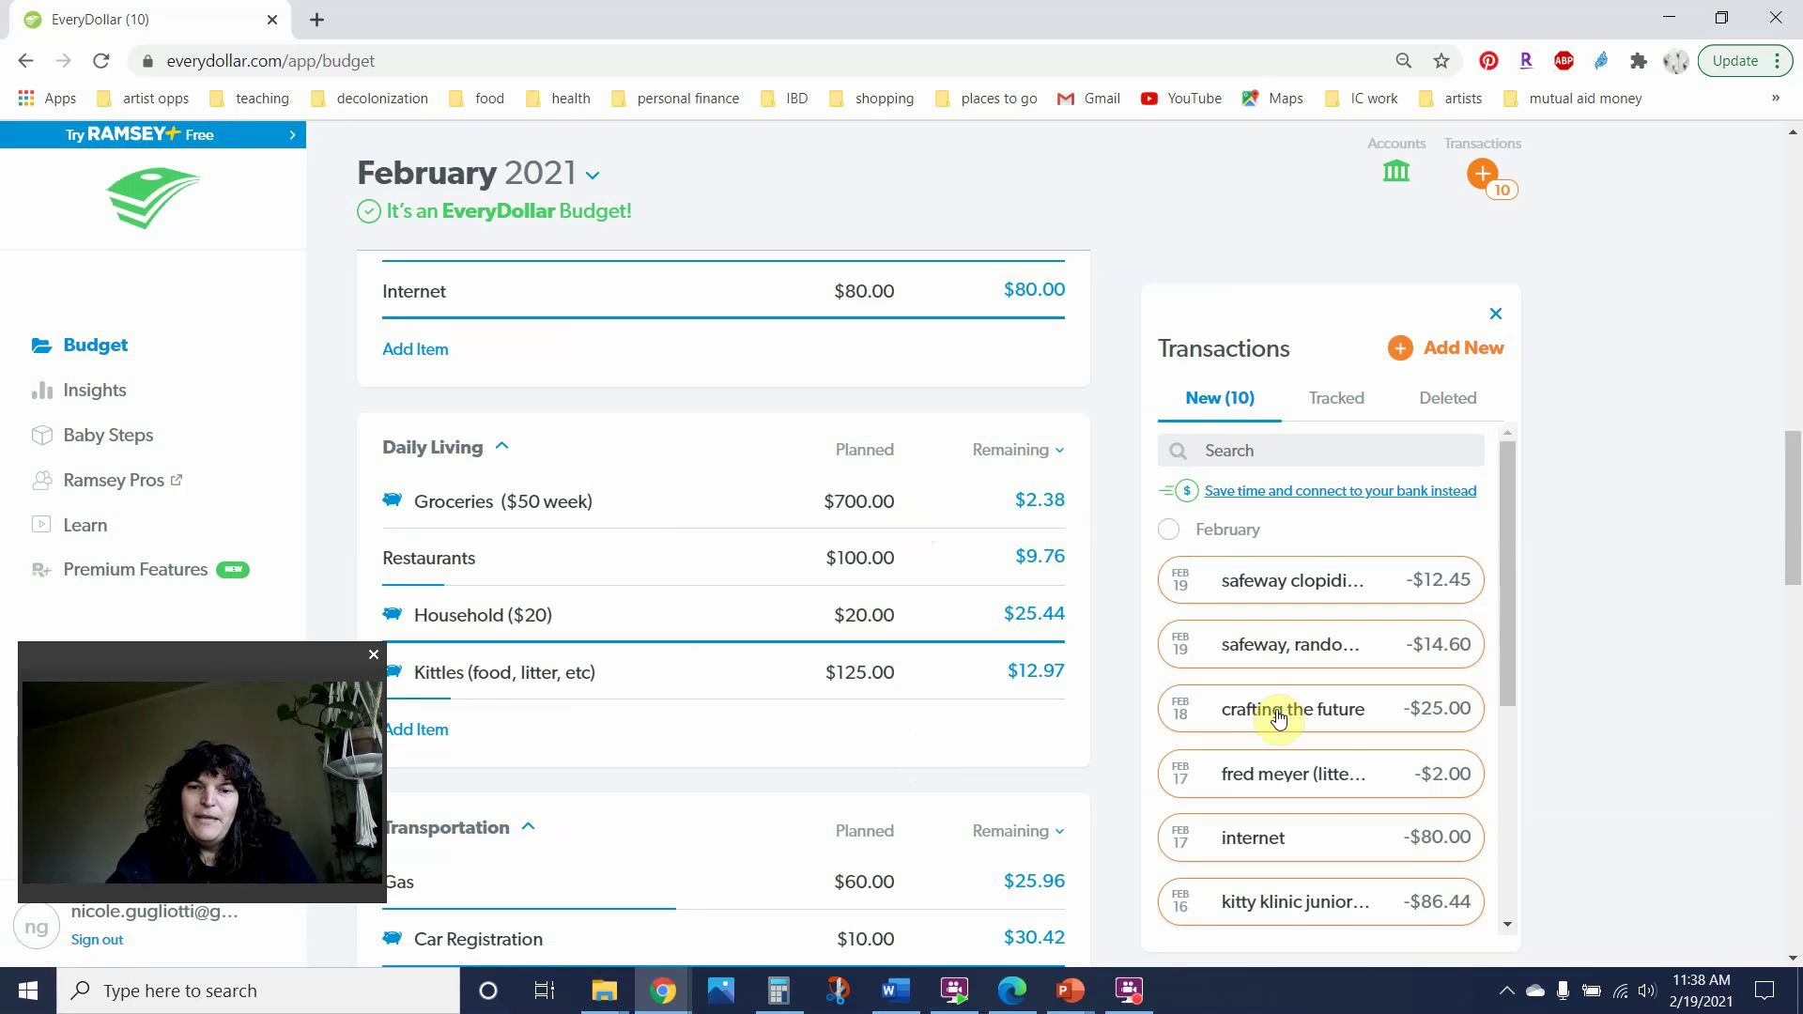
mouse_move(1408, 732)
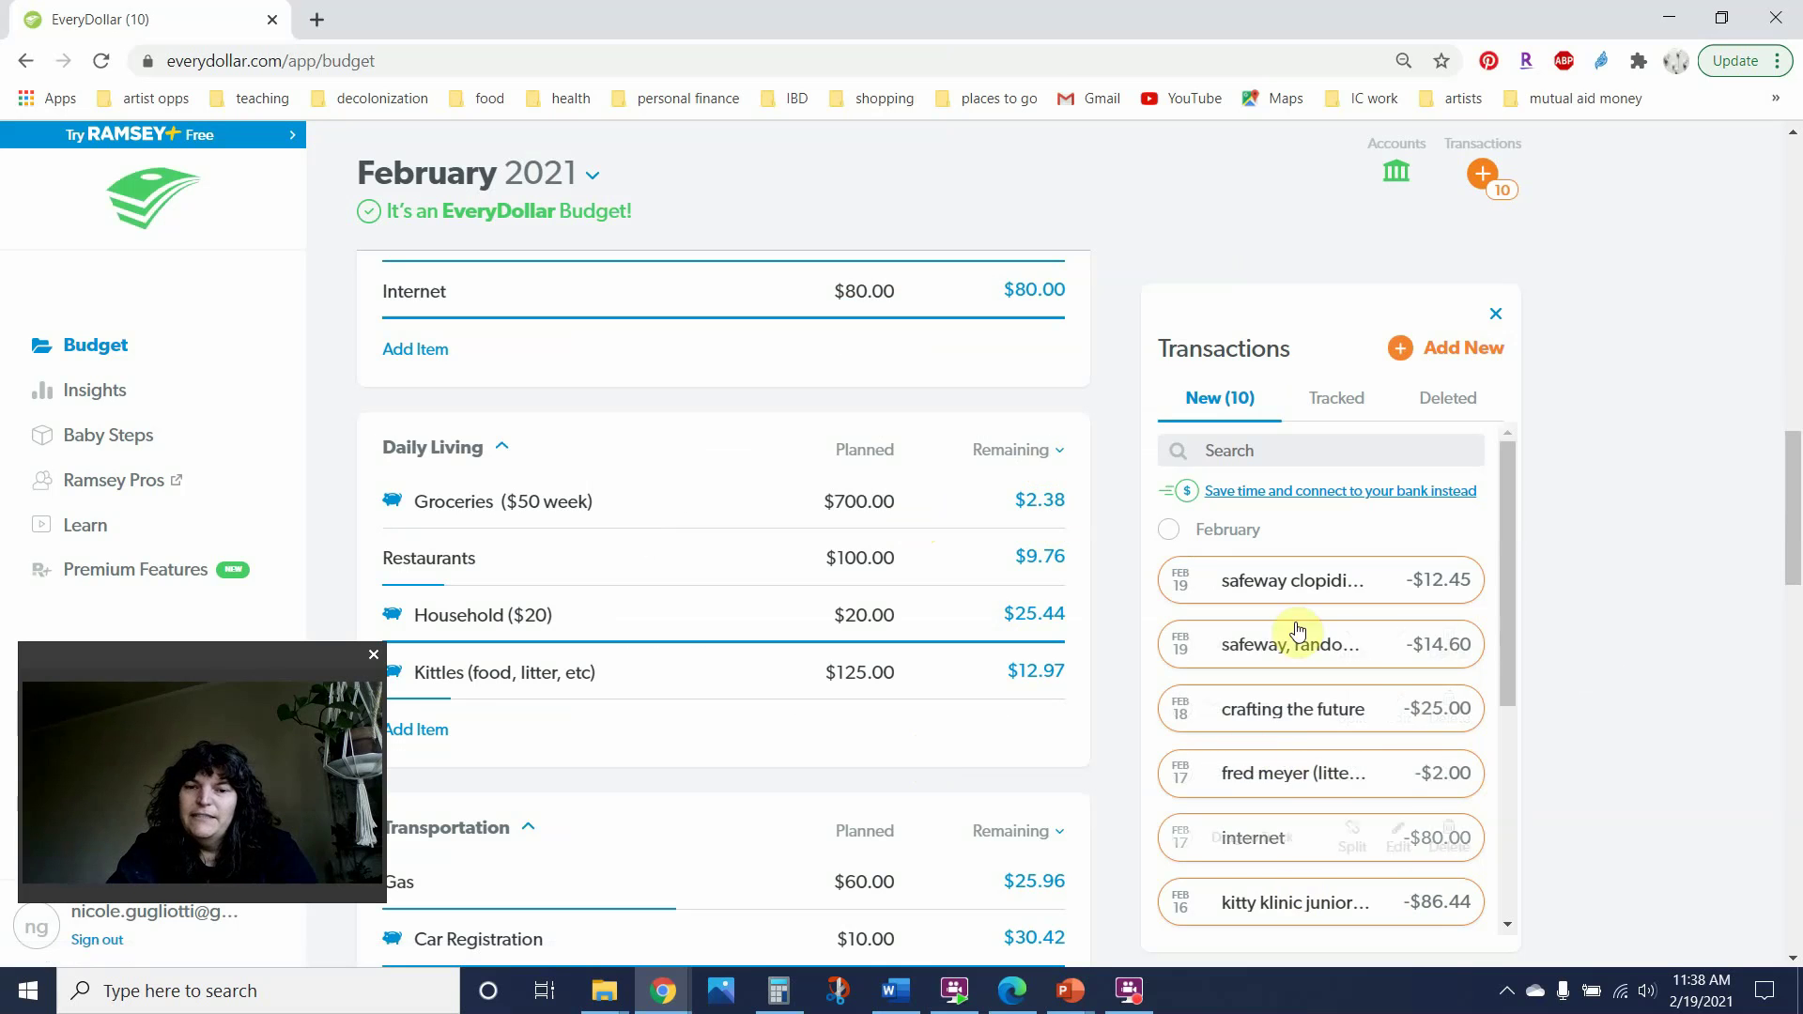
mouse_move(1355, 684)
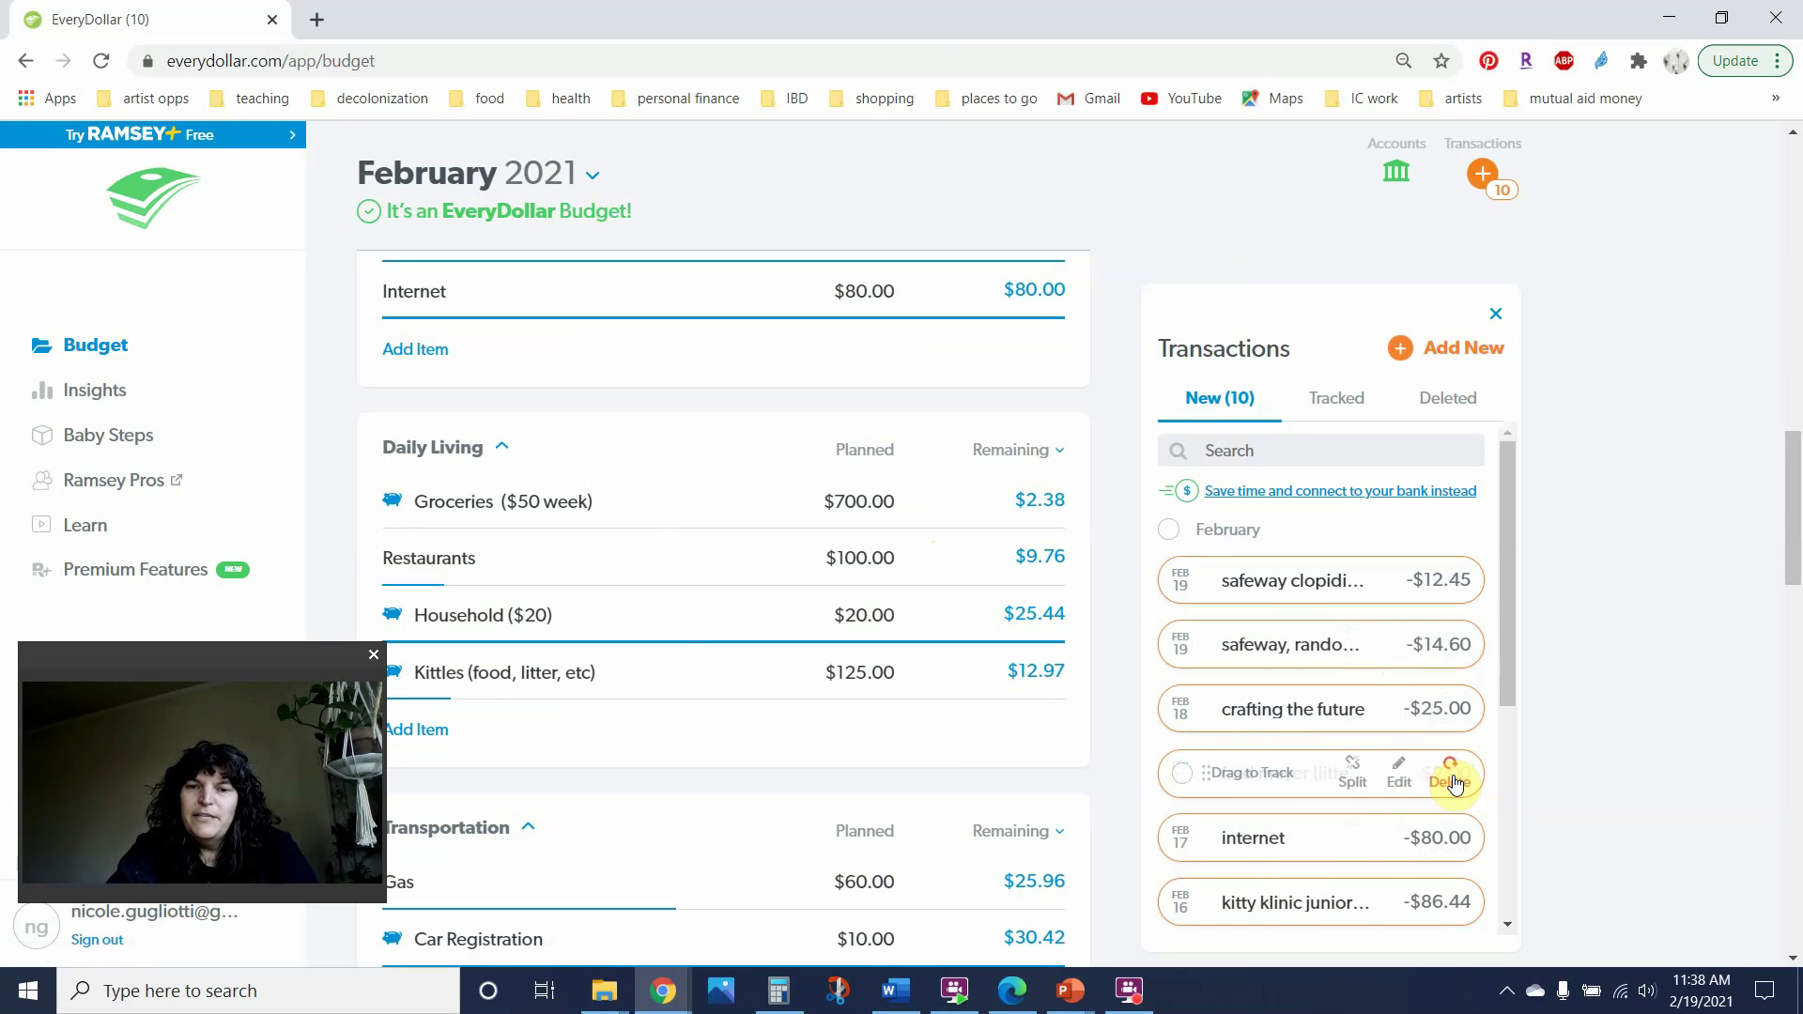
Step: Delete the $2.00 fred meyer litter transaction from the Transactions panel
click(1452, 780)
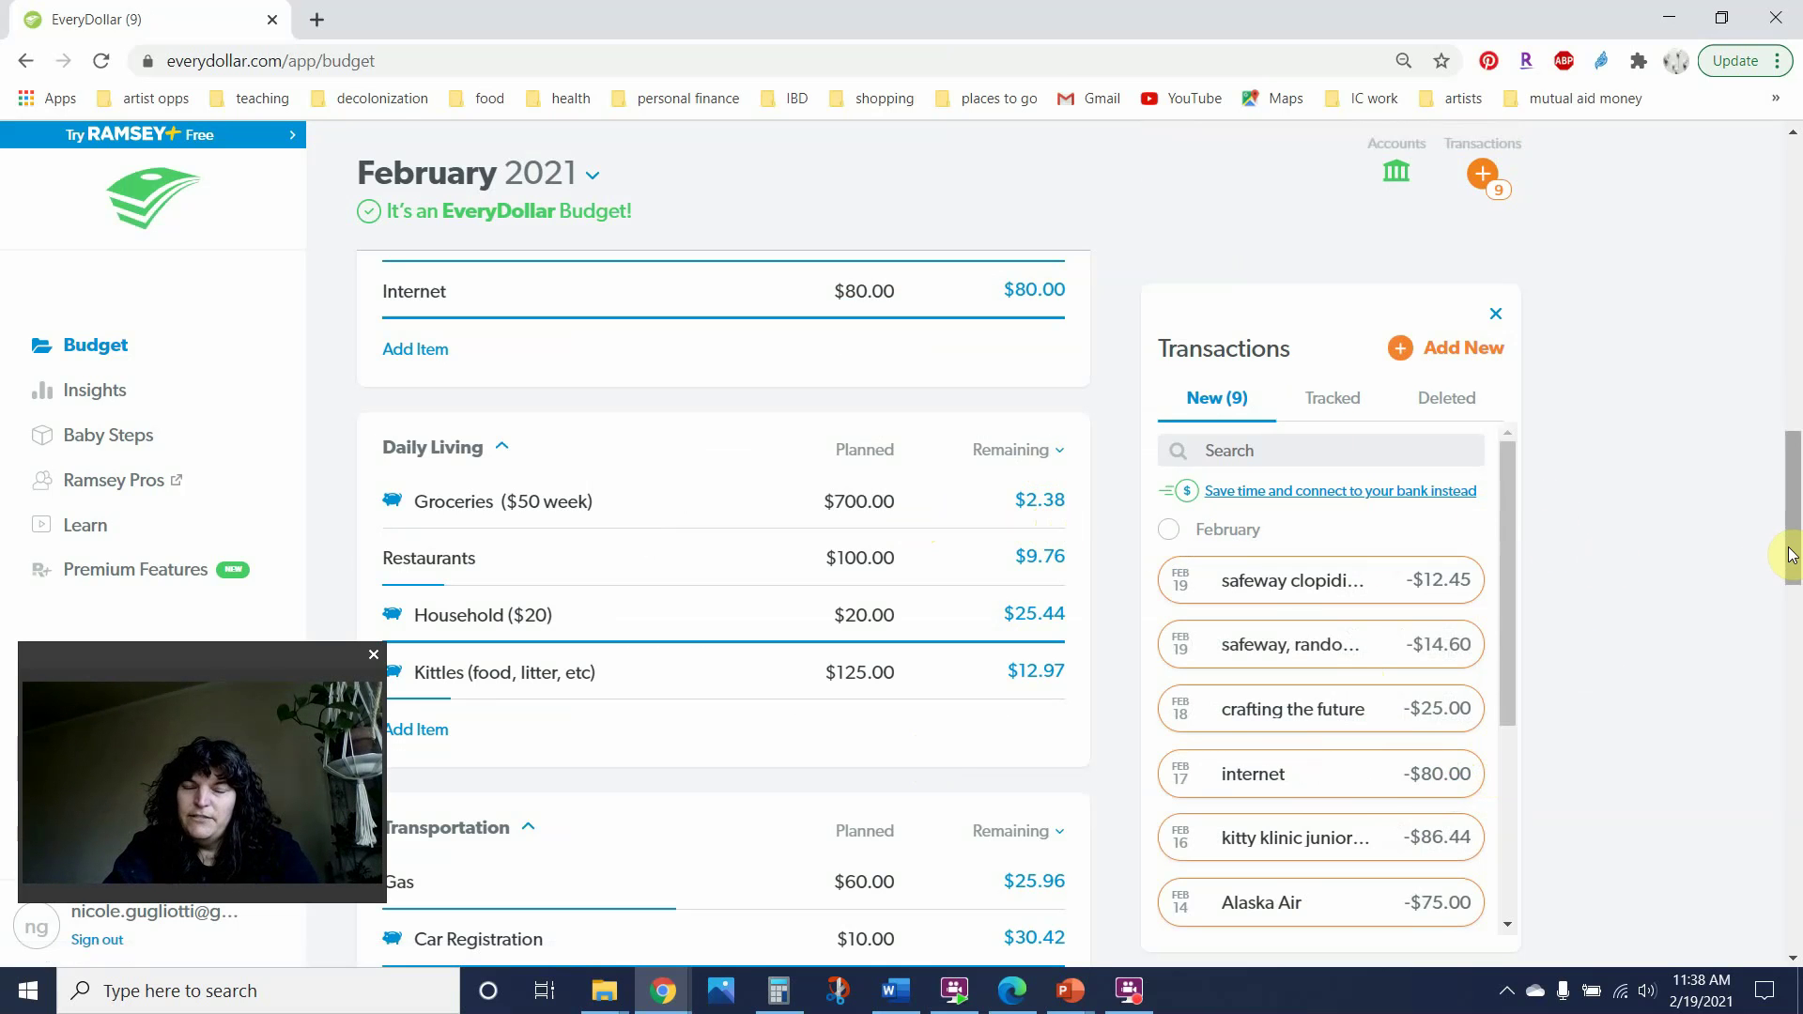
Step: Track the safeway -$12.45 and kitty klinic -$86.44 charges under Sinking Funds' Cat Fund-5000
drag(1791, 554, 1795, 788)
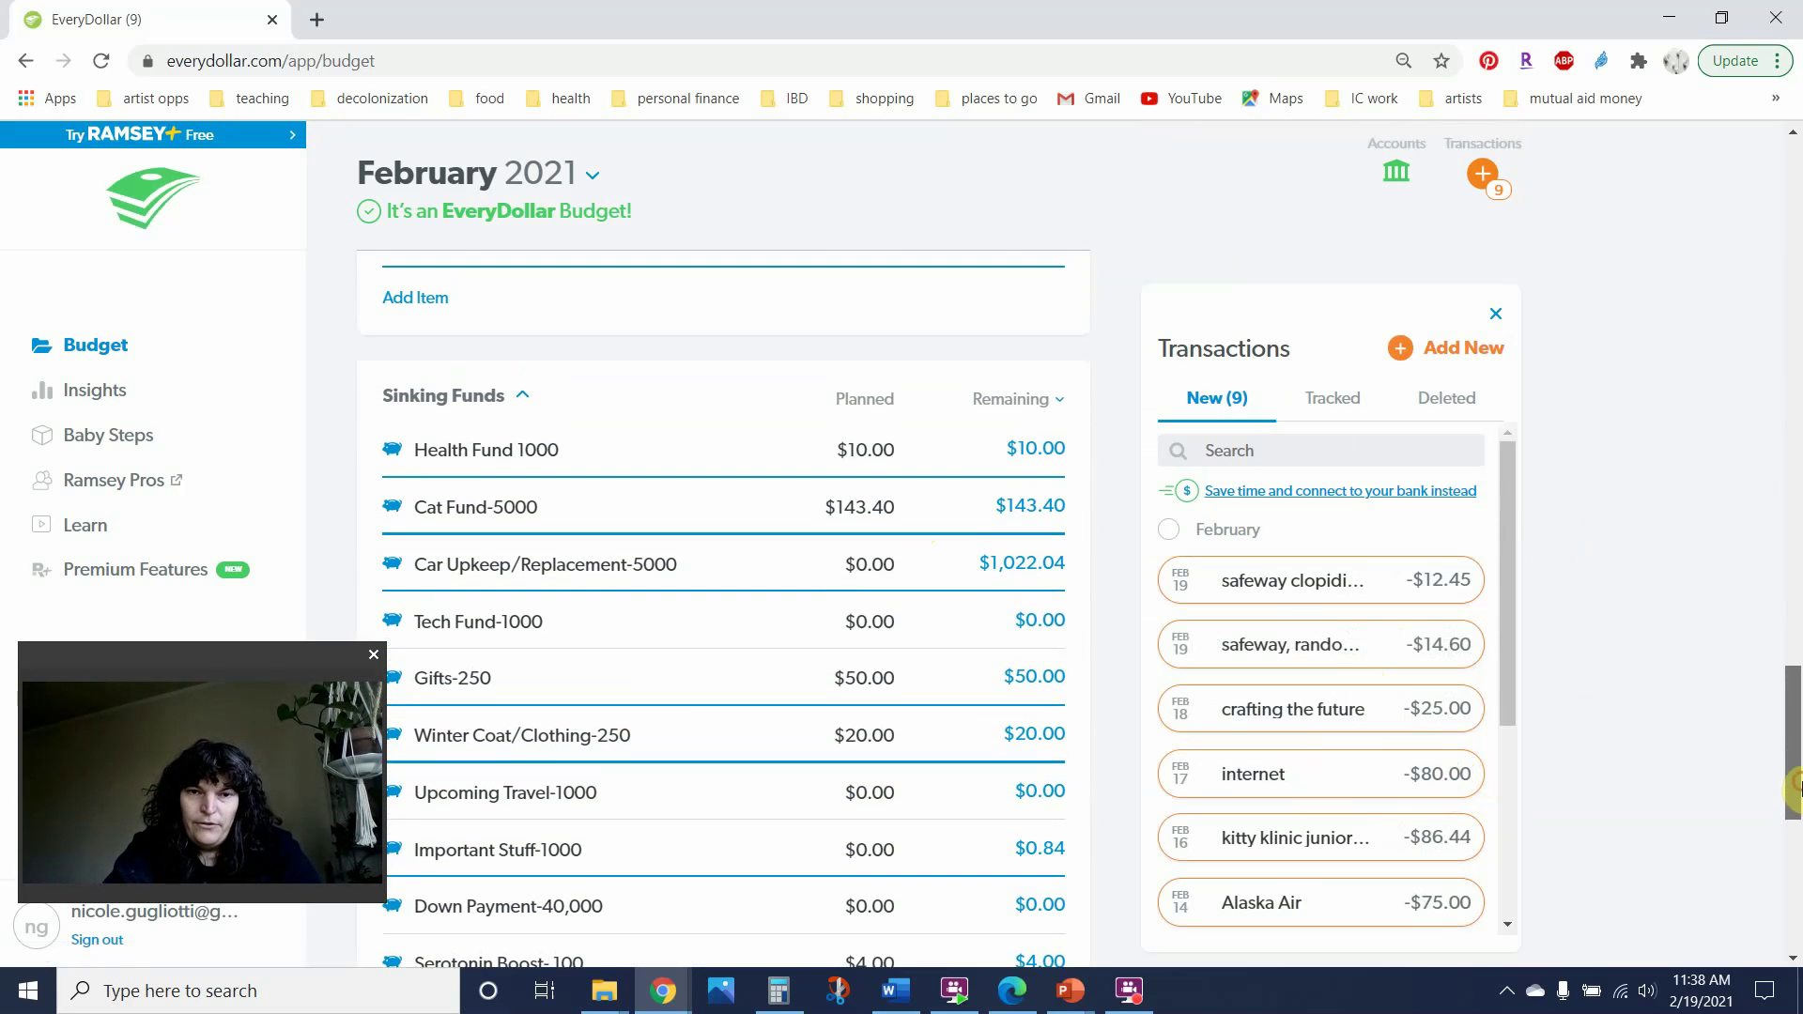
mouse_move(1297, 678)
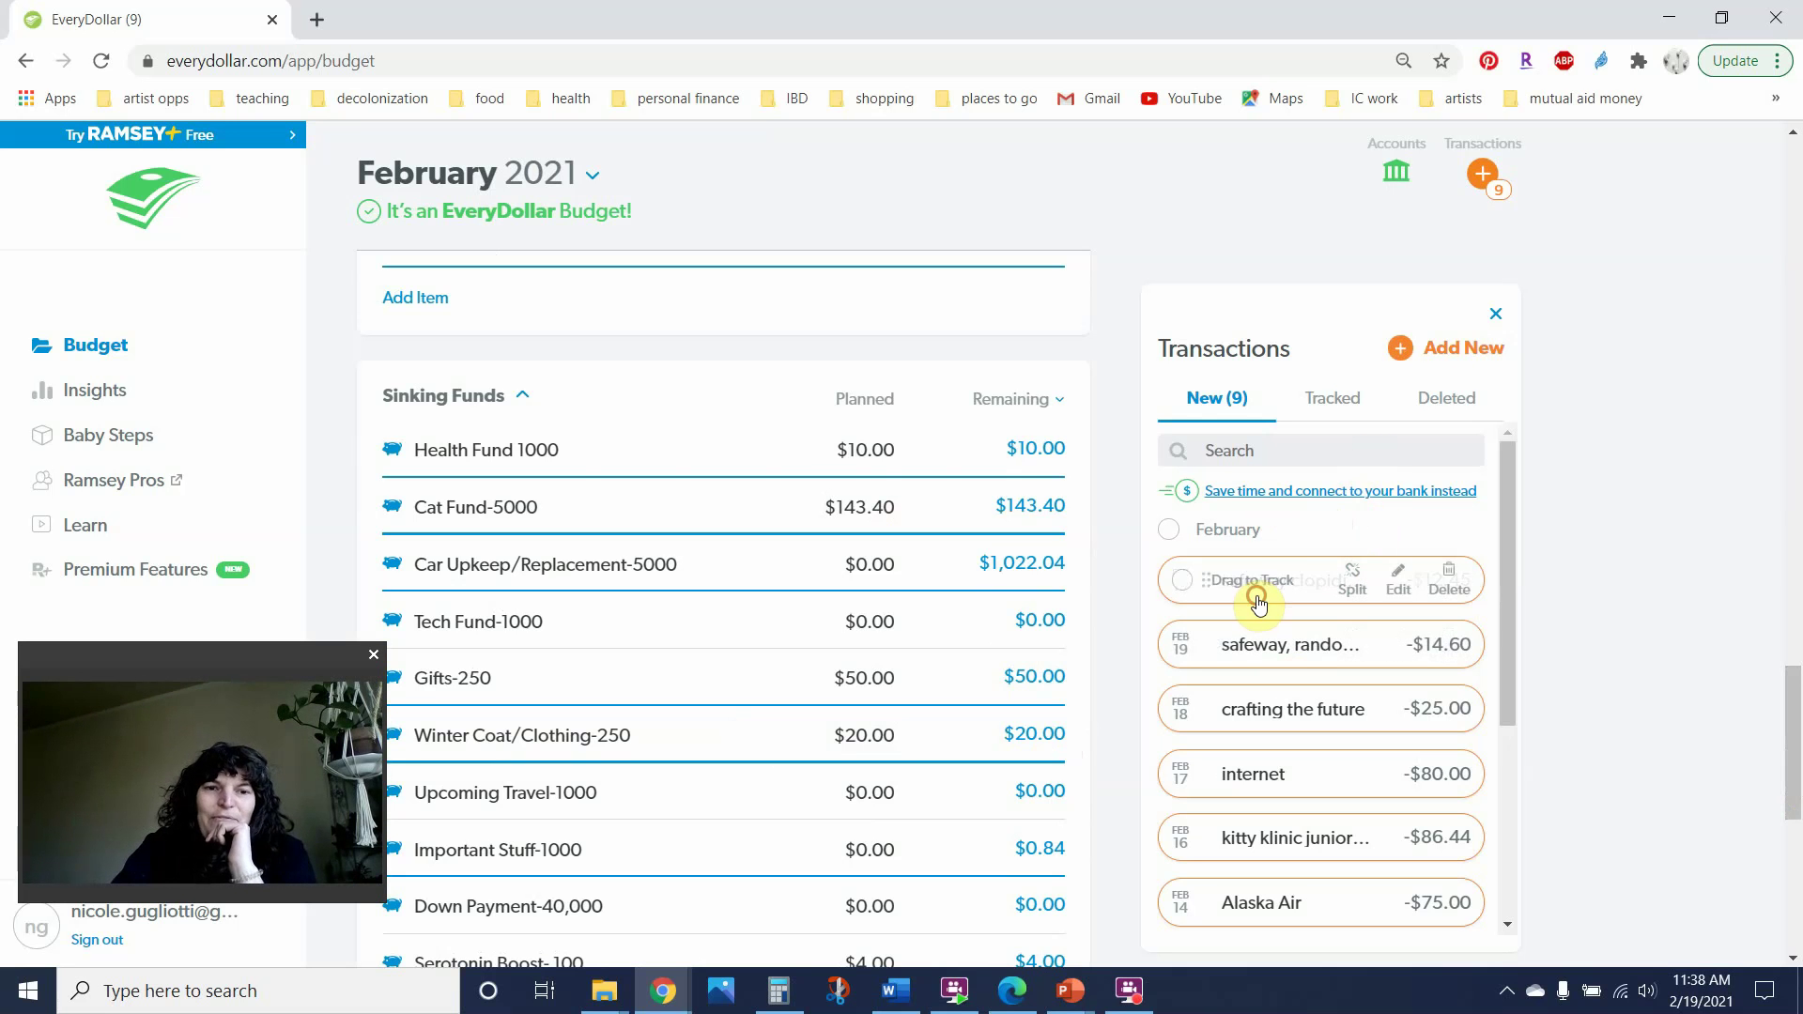
mouse_move(1300, 584)
mouse_down()
mouse_move(671, 482)
mouse_move(671, 524)
mouse_move(644, 516)
mouse_up()
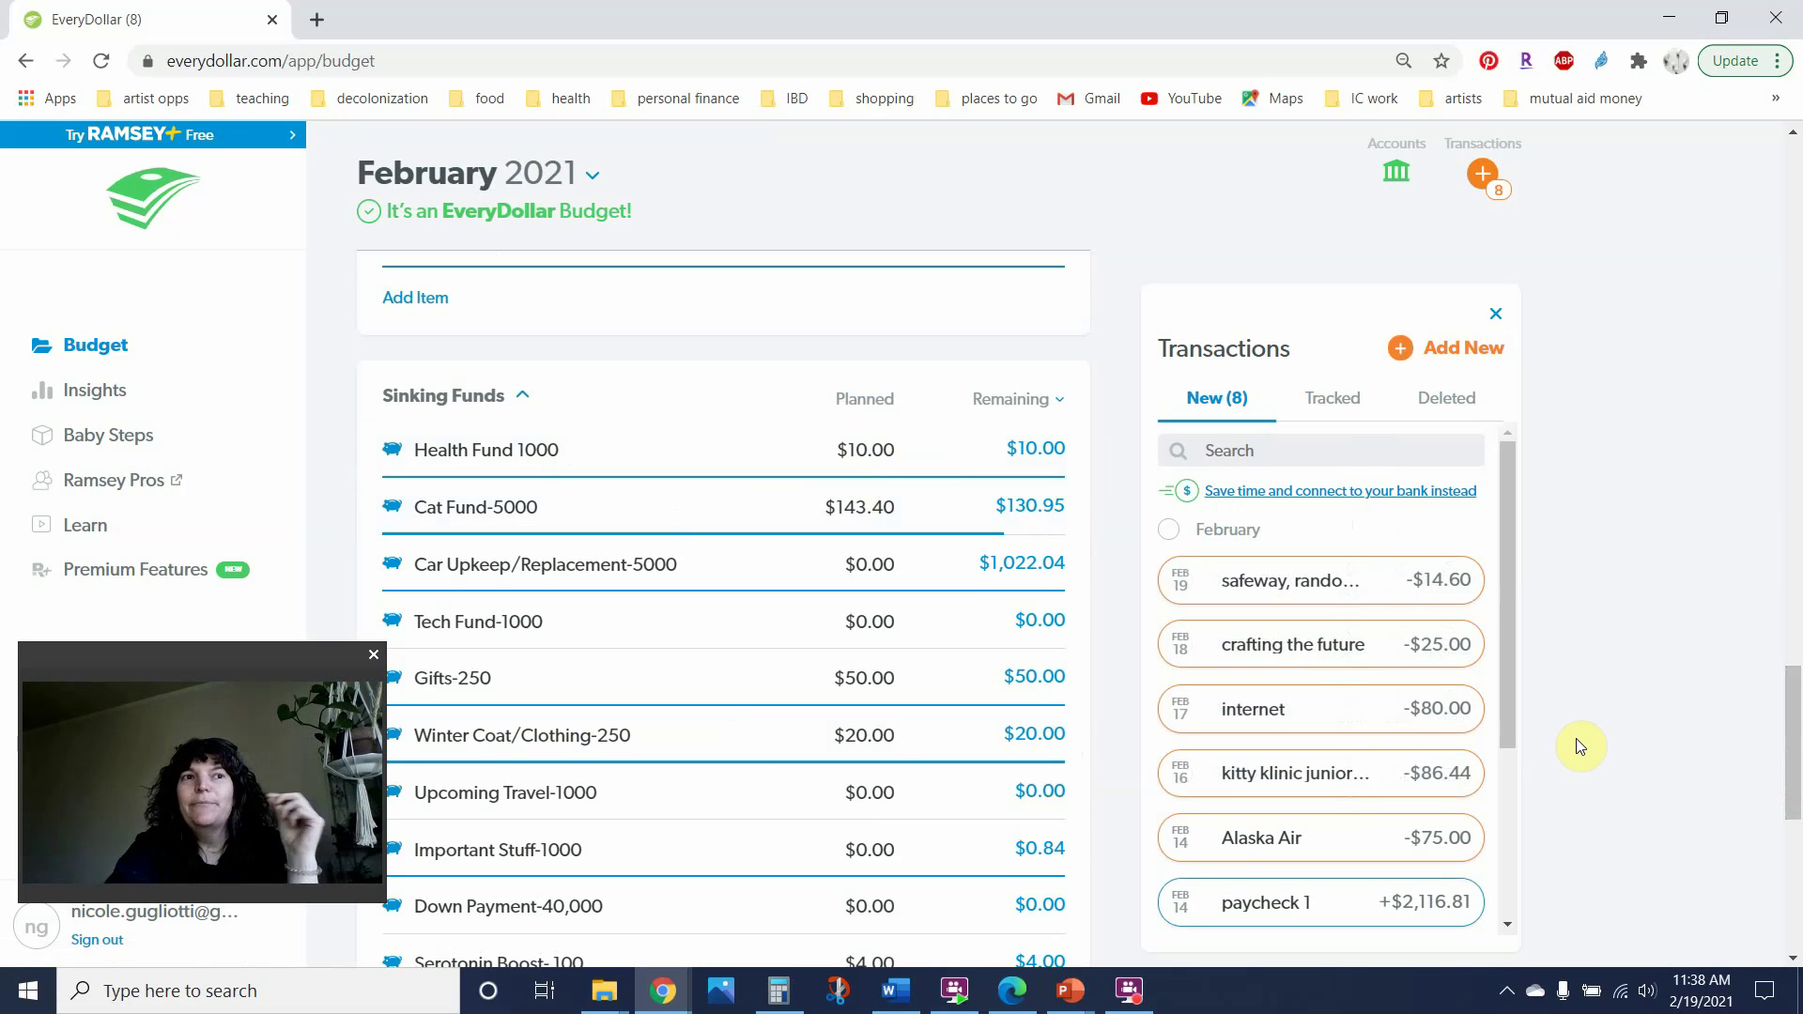
mouse_move(1348, 762)
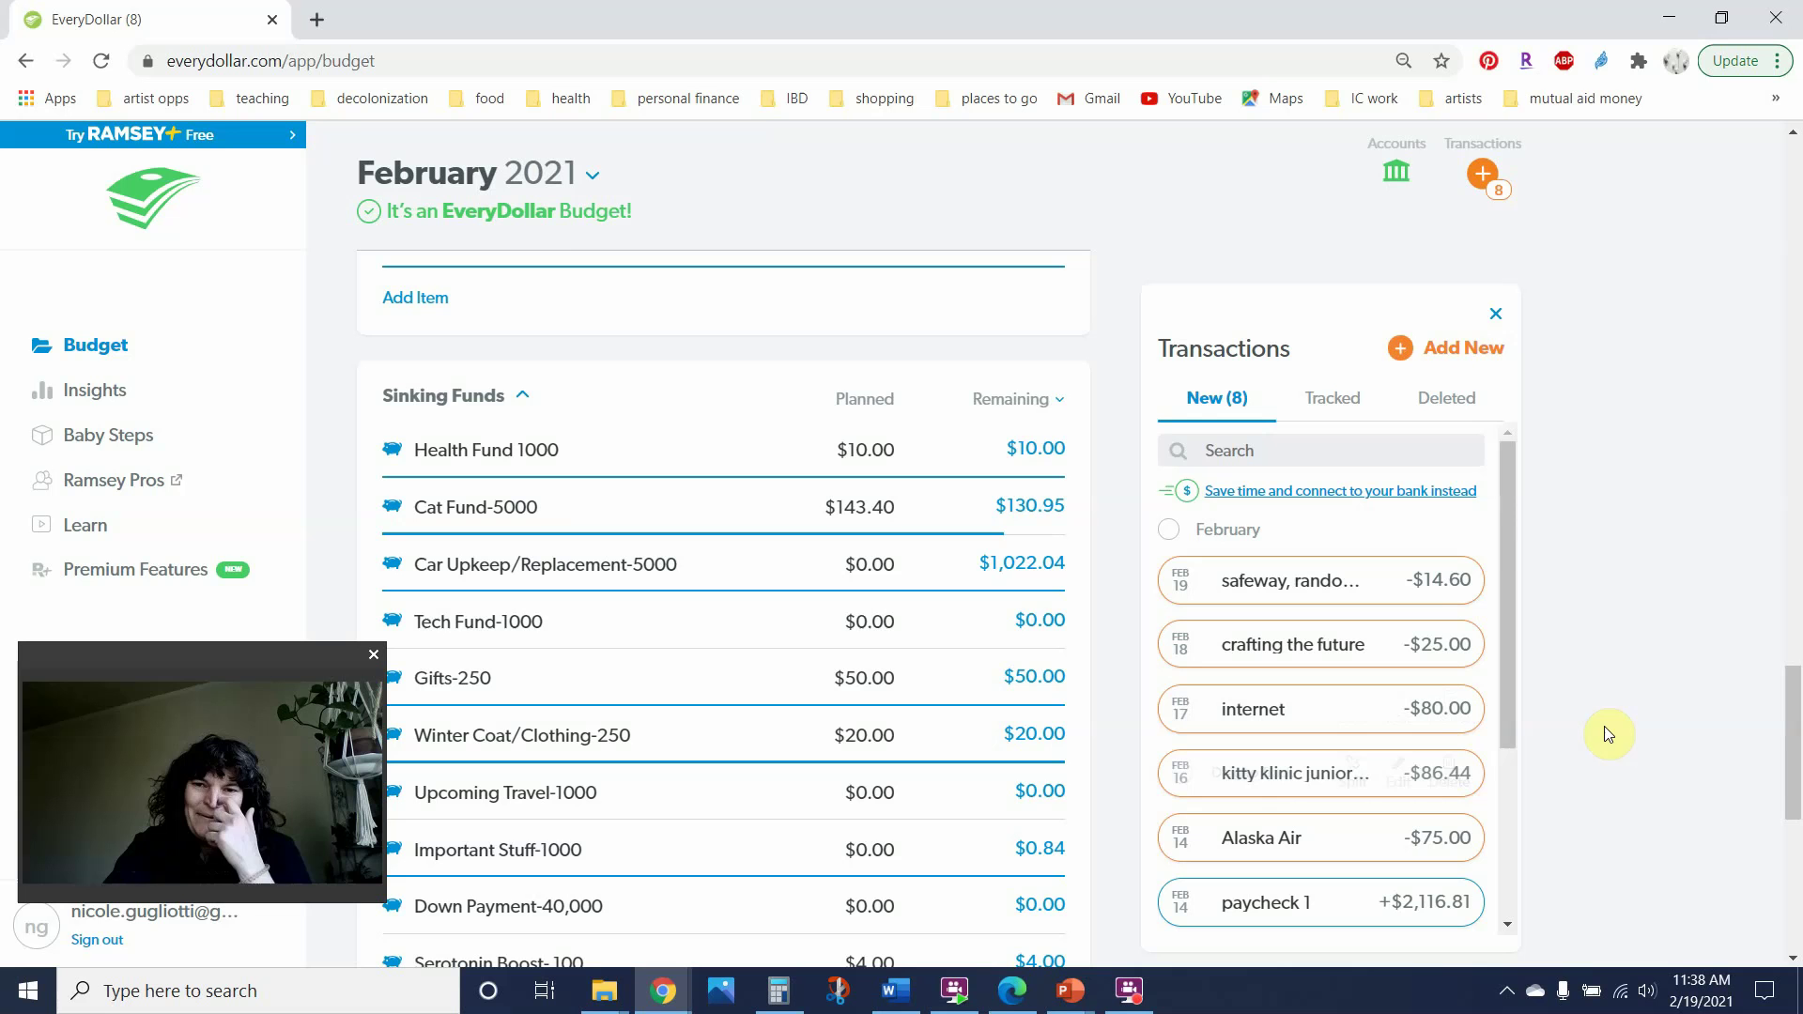
drag(1280, 770, 718, 498)
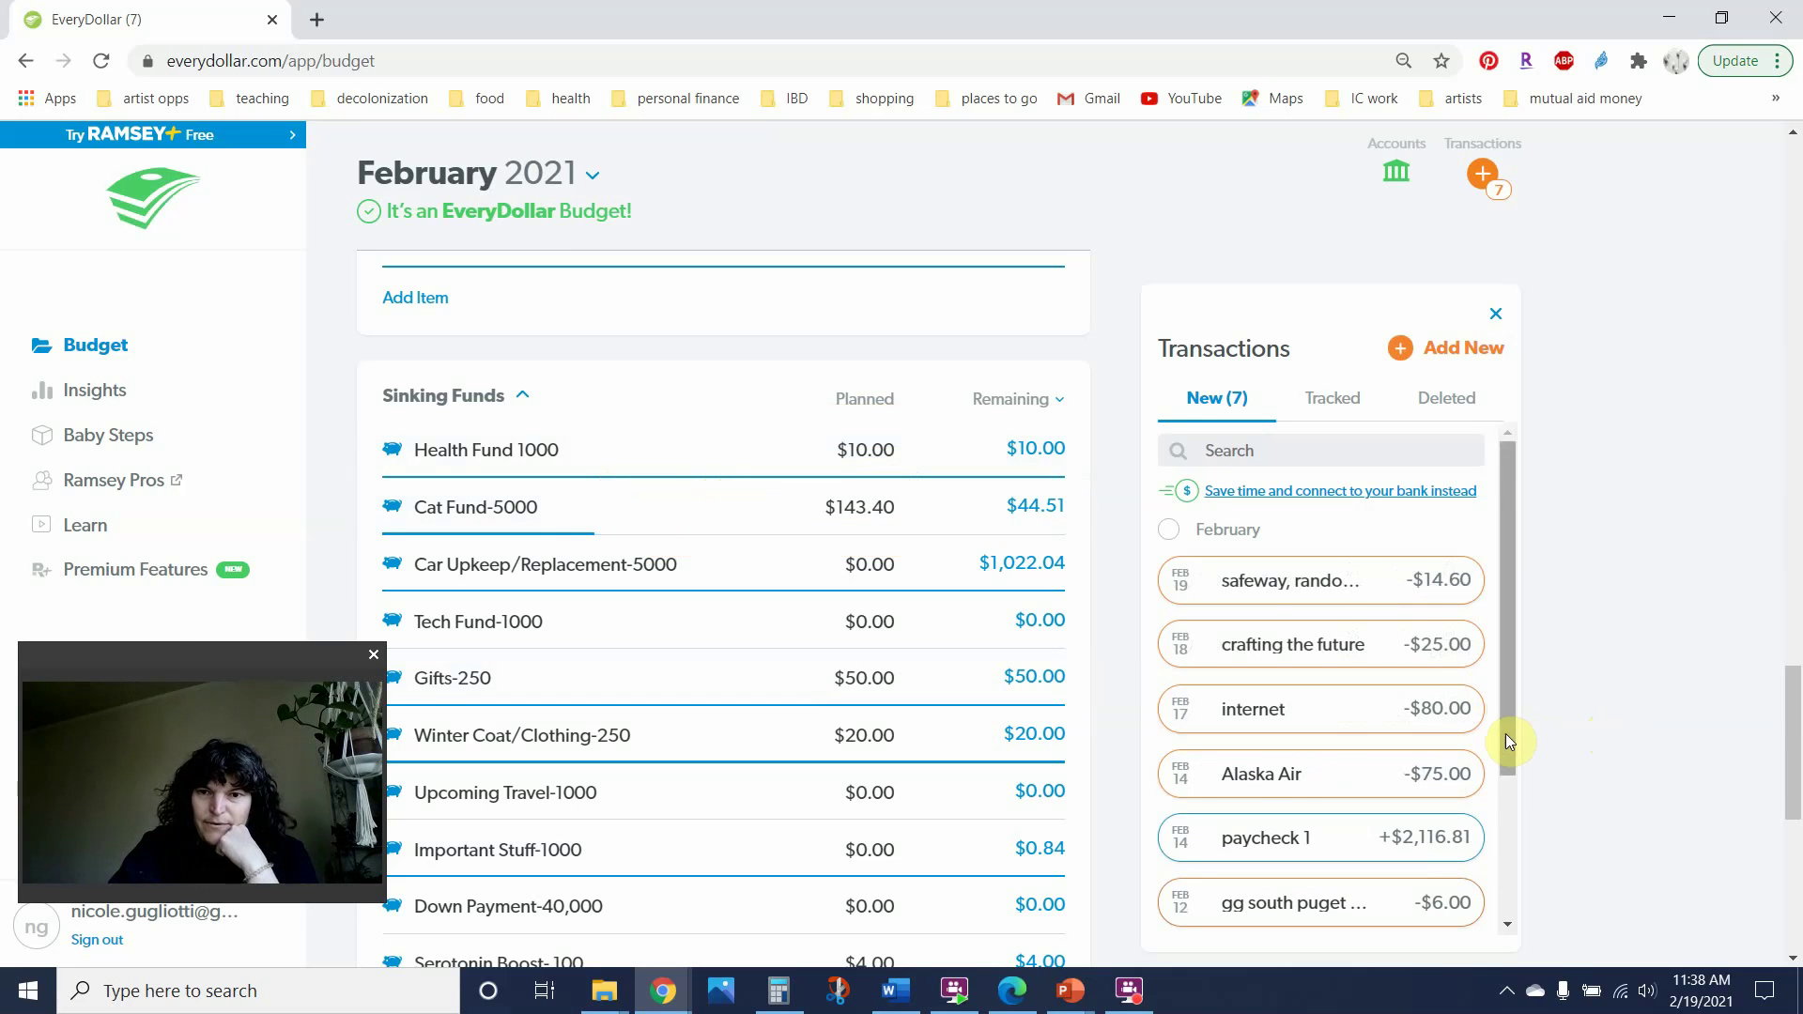
mouse_move(1506, 734)
mouse_down()
mouse_move(1512, 852)
mouse_move(1502, 729)
mouse_up()
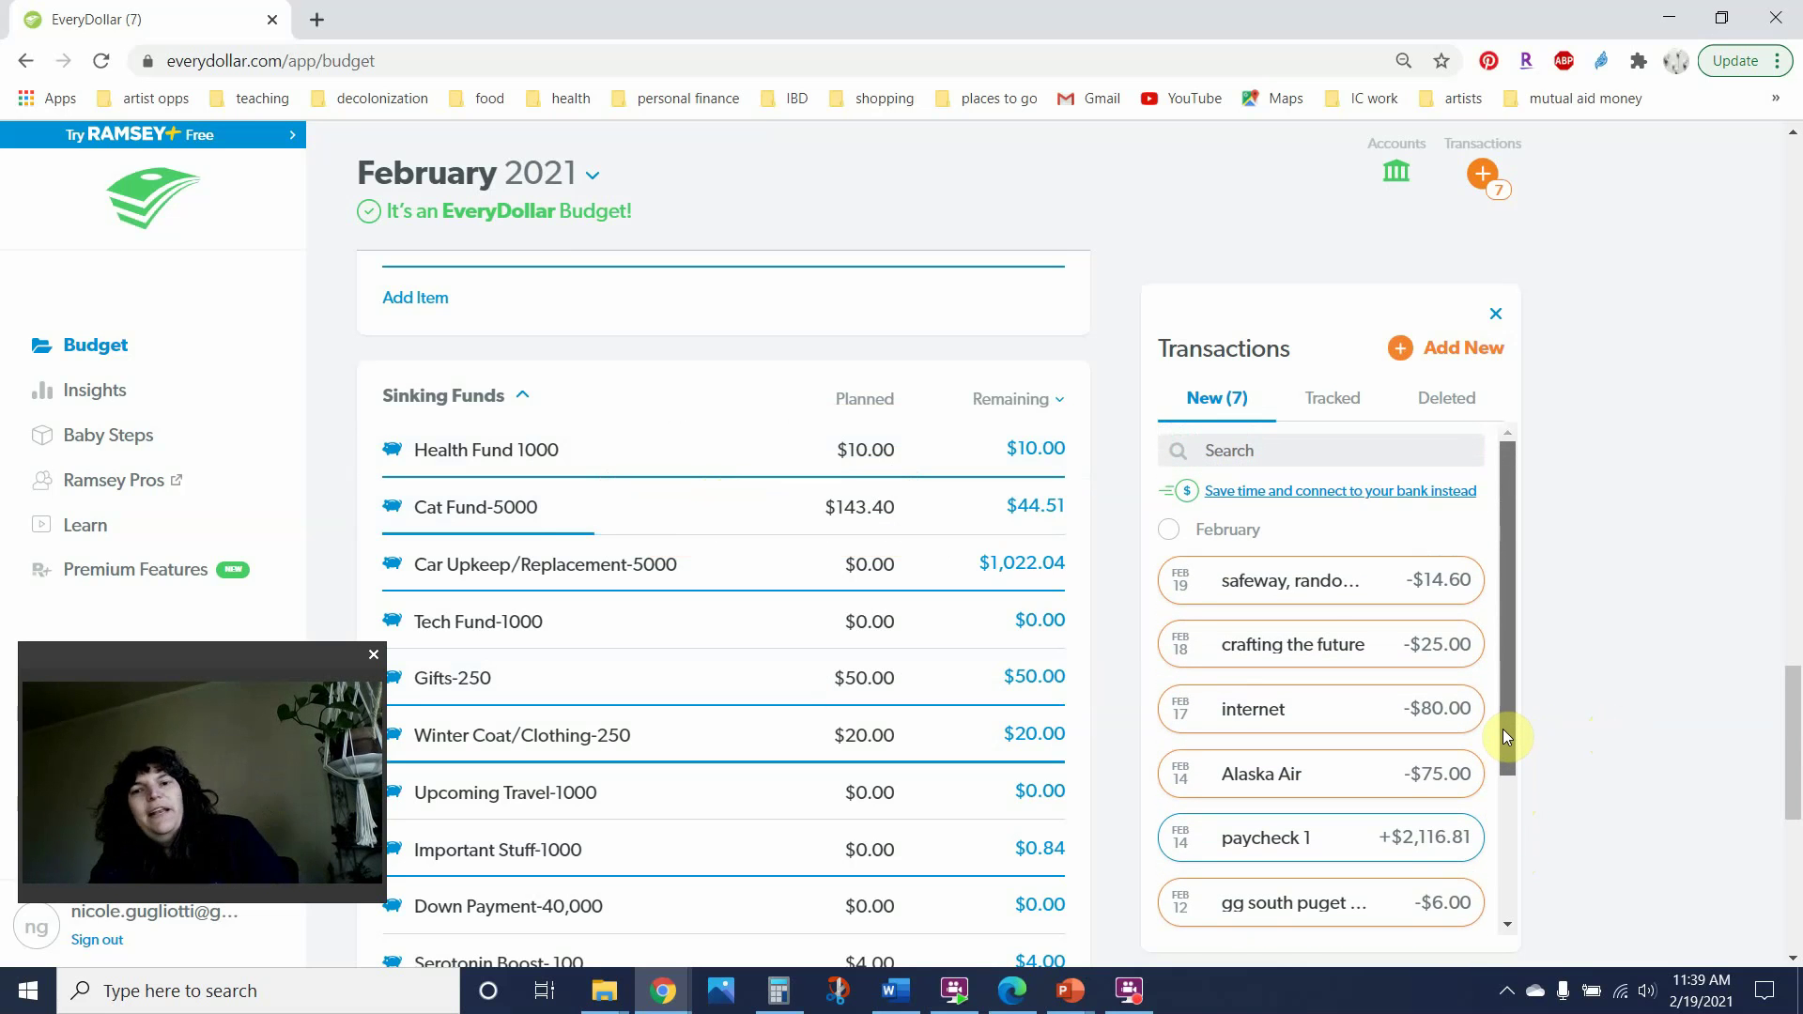
drag(1502, 737, 1506, 734)
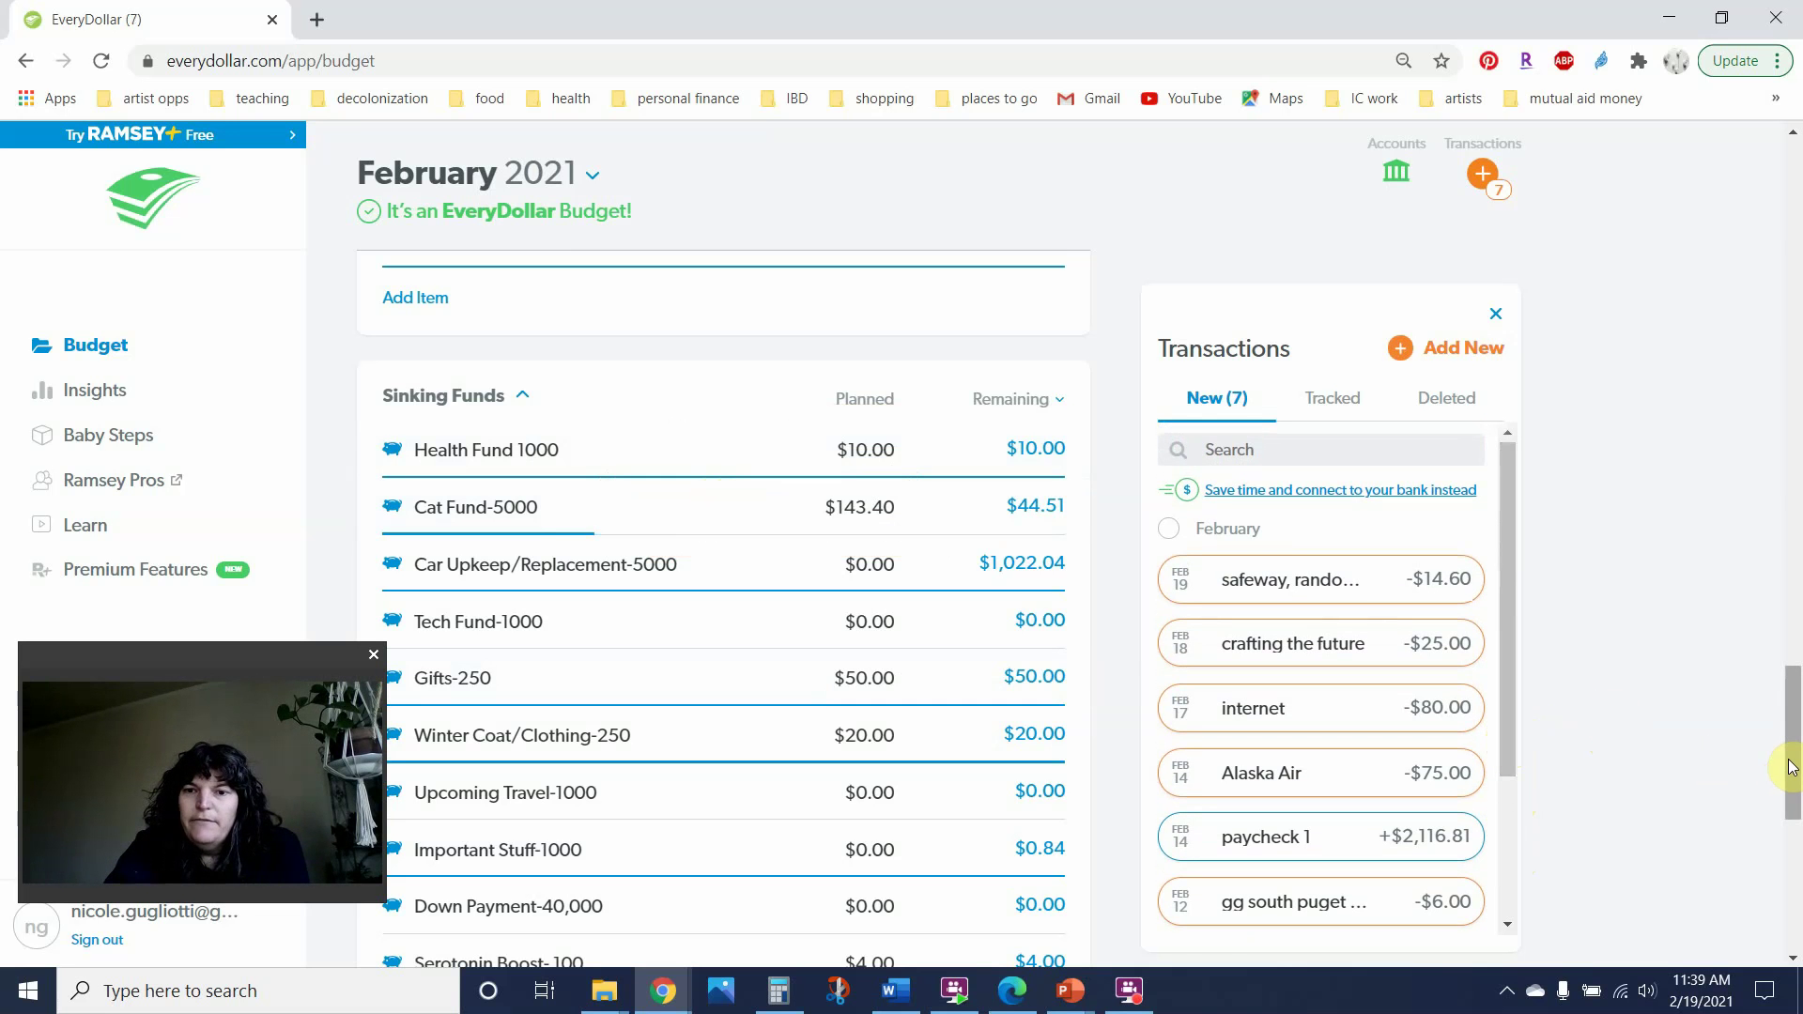
drag(1790, 765, 1796, 798)
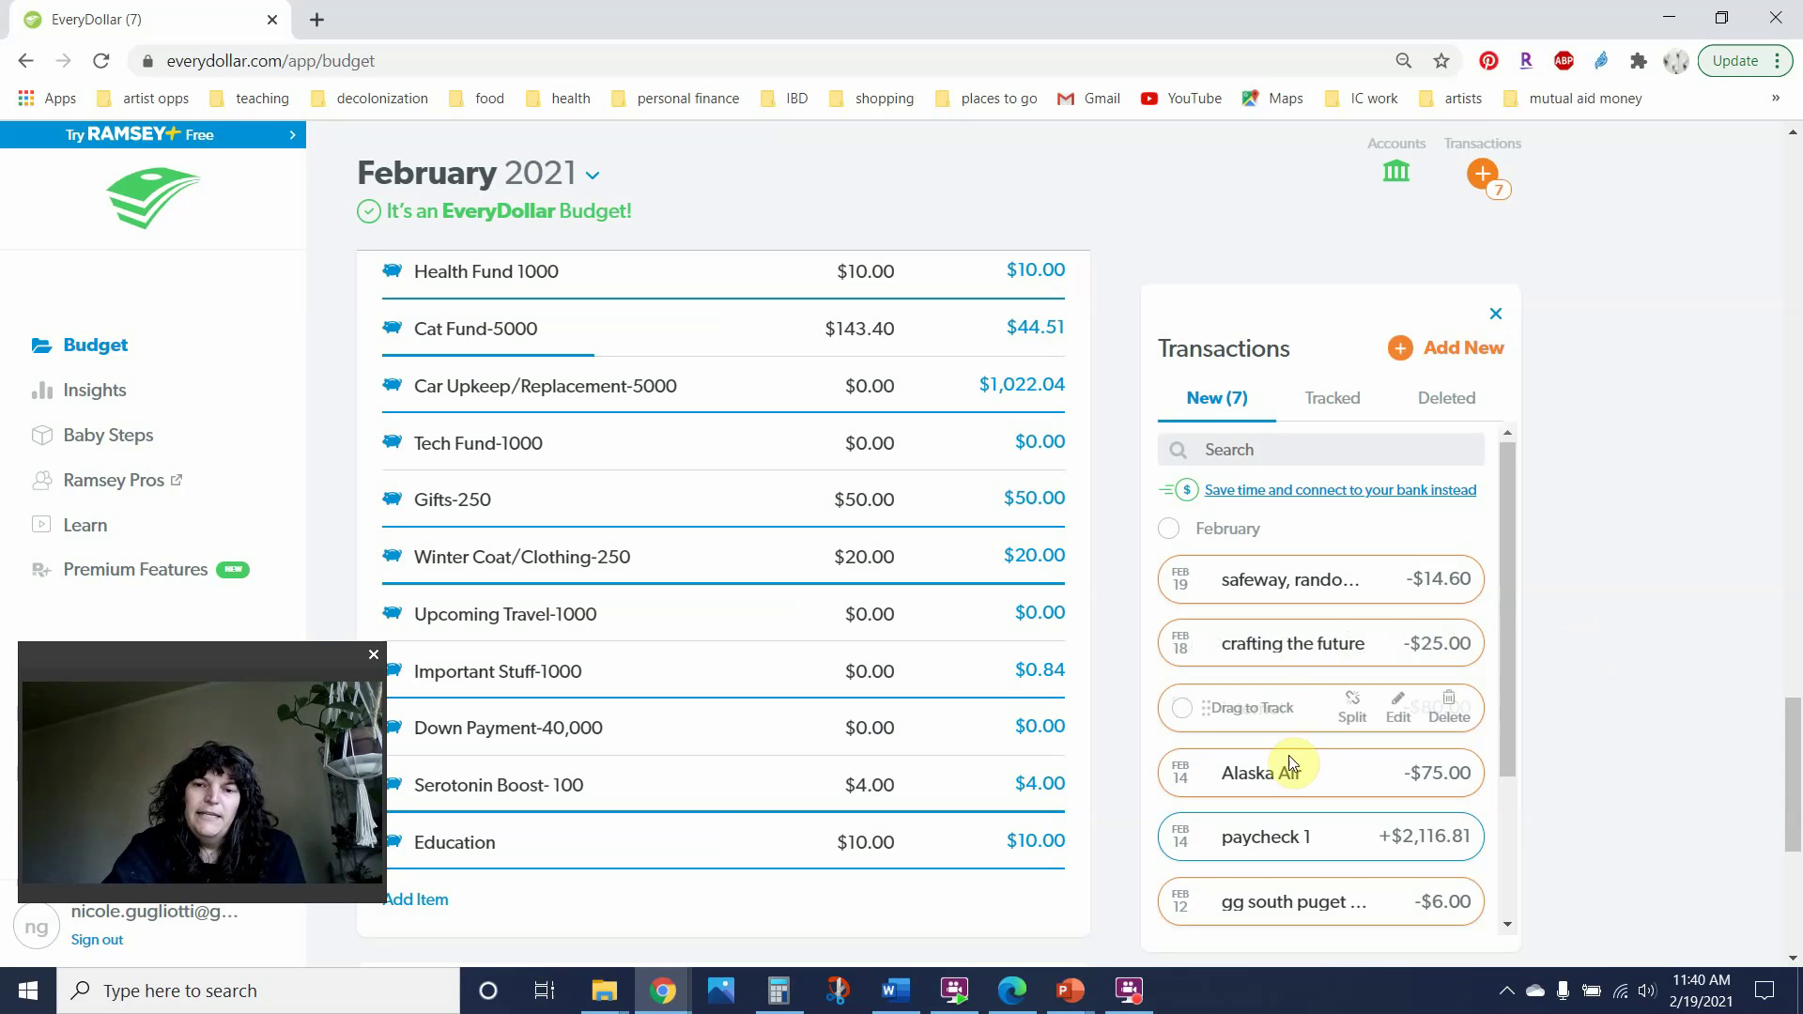
Step: Drag the Alaska Air -$75.00 charge onto the Upcoming Travel-1000 budget row
mouse_move(1292, 768)
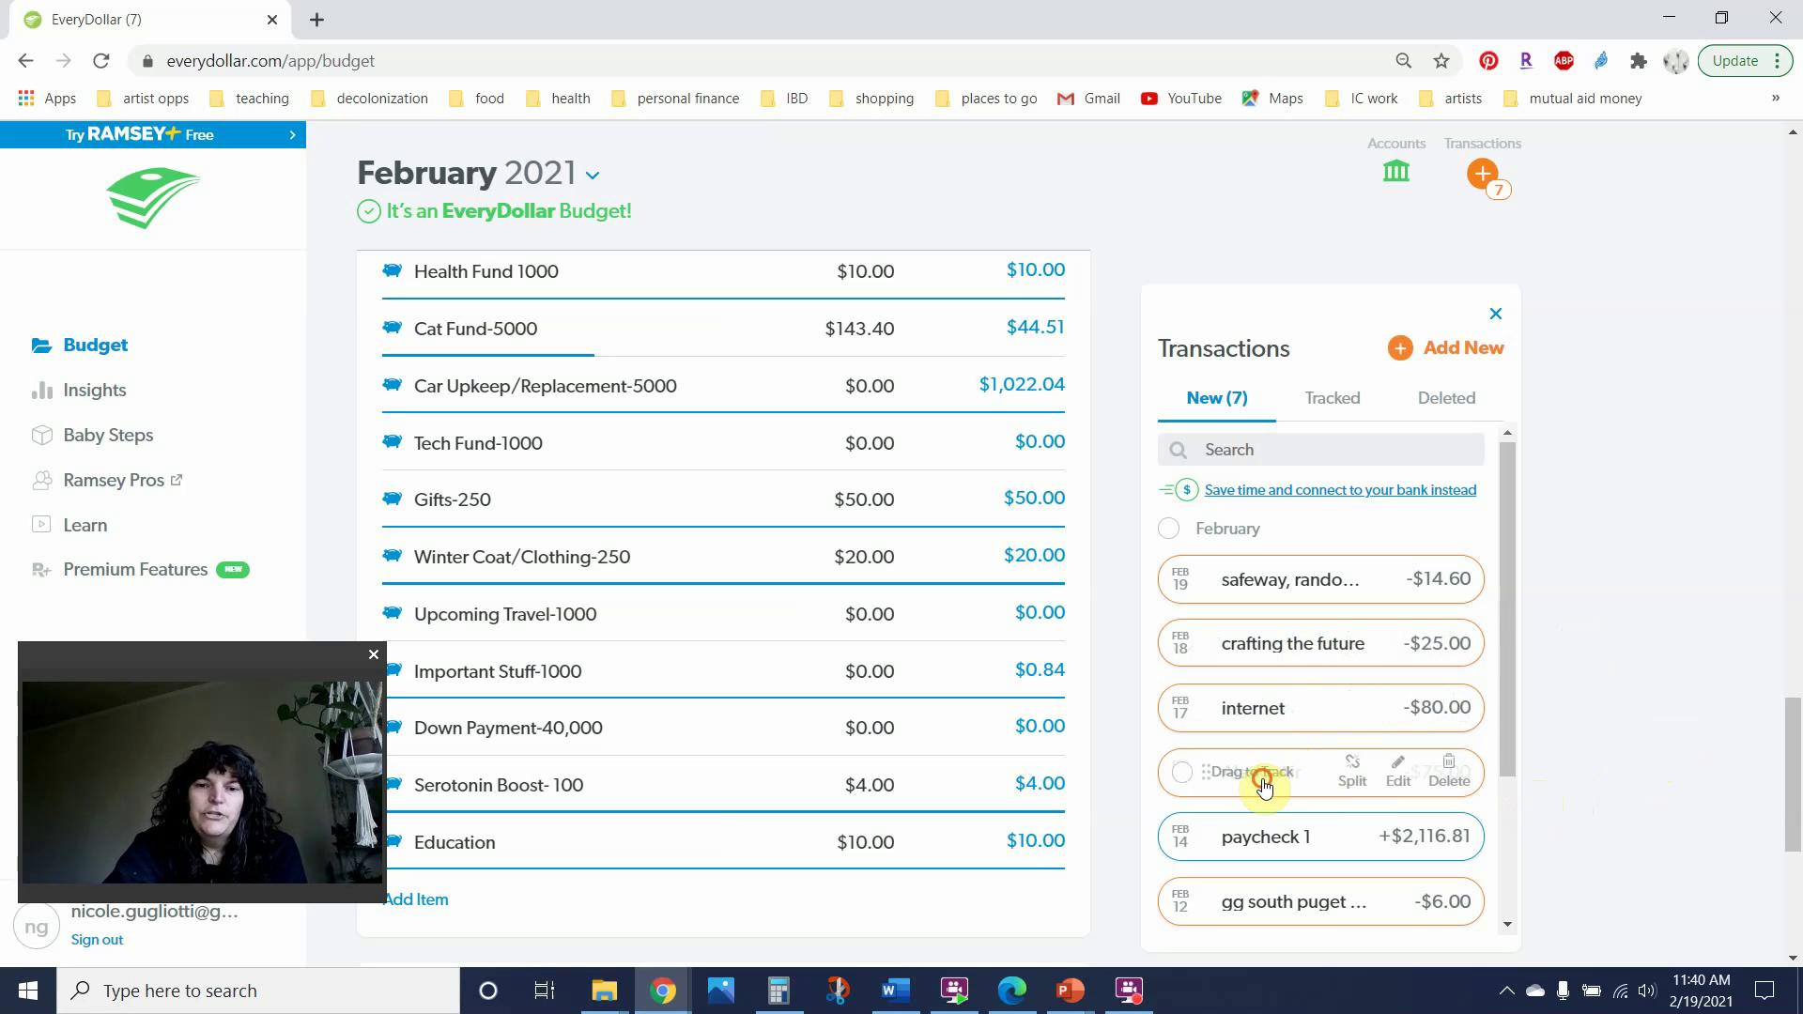
drag(1262, 777, 667, 609)
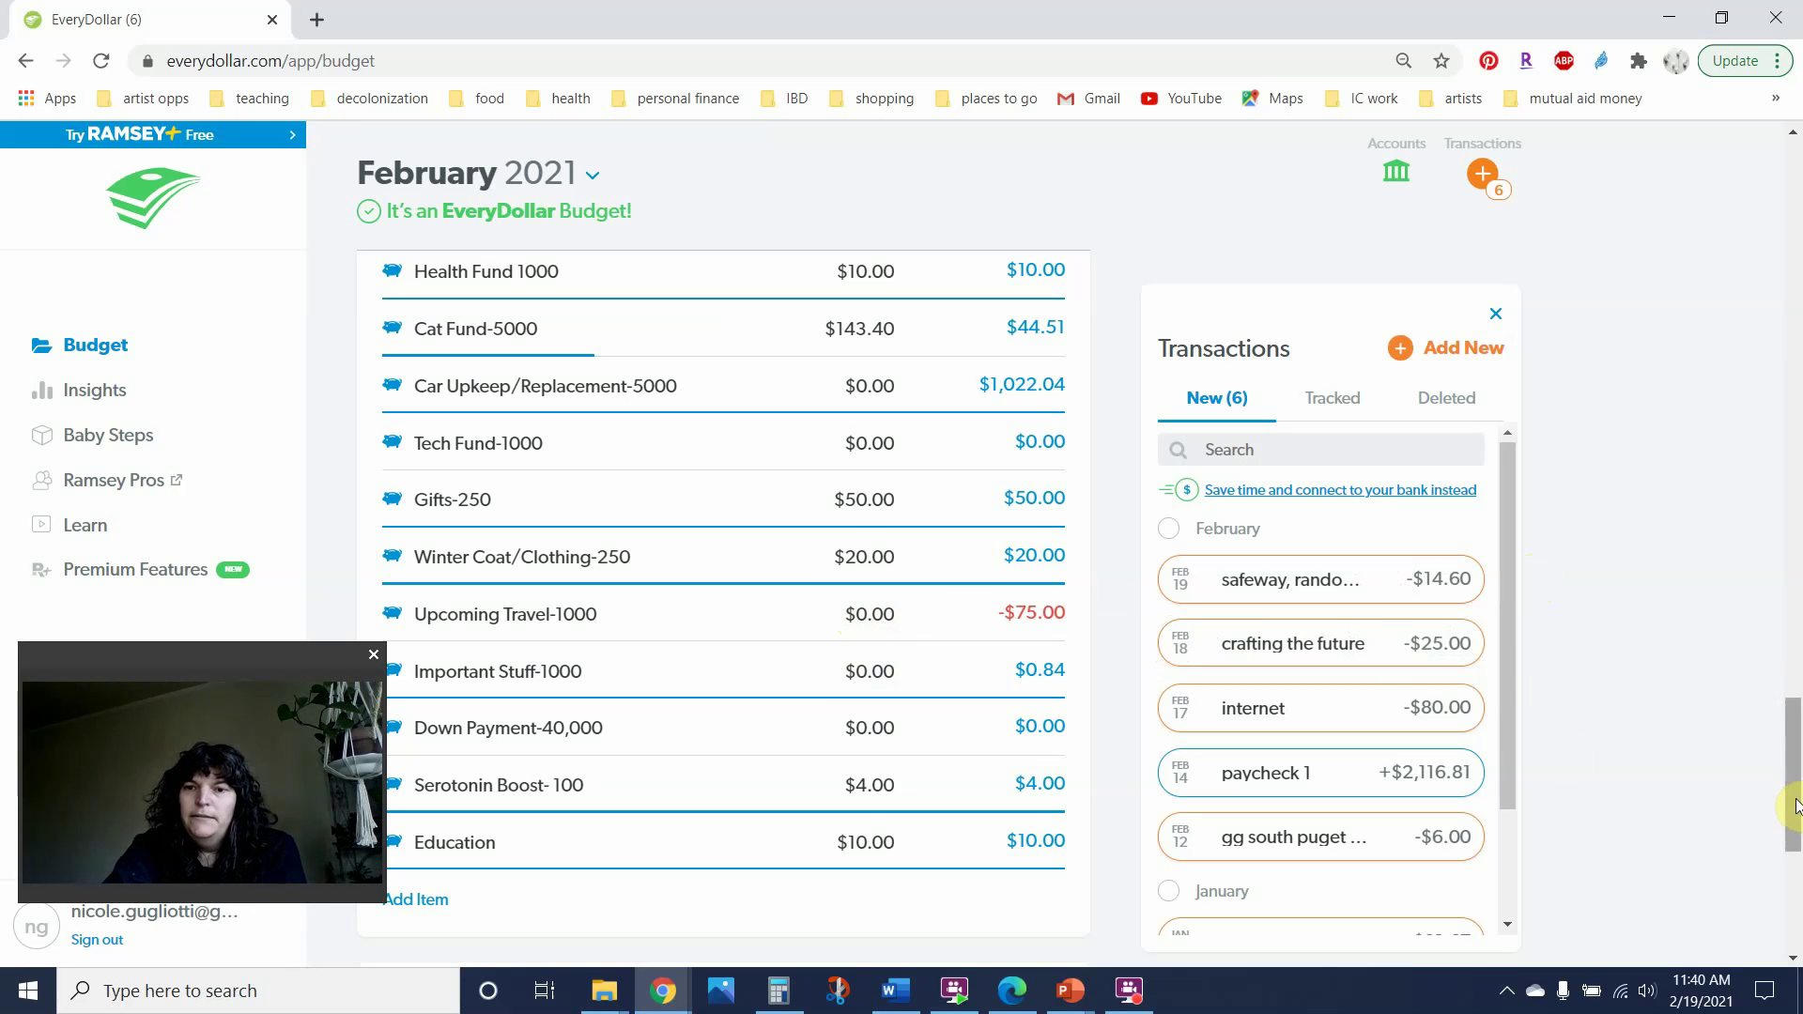
Step: Track the $14.60 Safeway charge under Groceries
drag(1796, 795, 1795, 551)
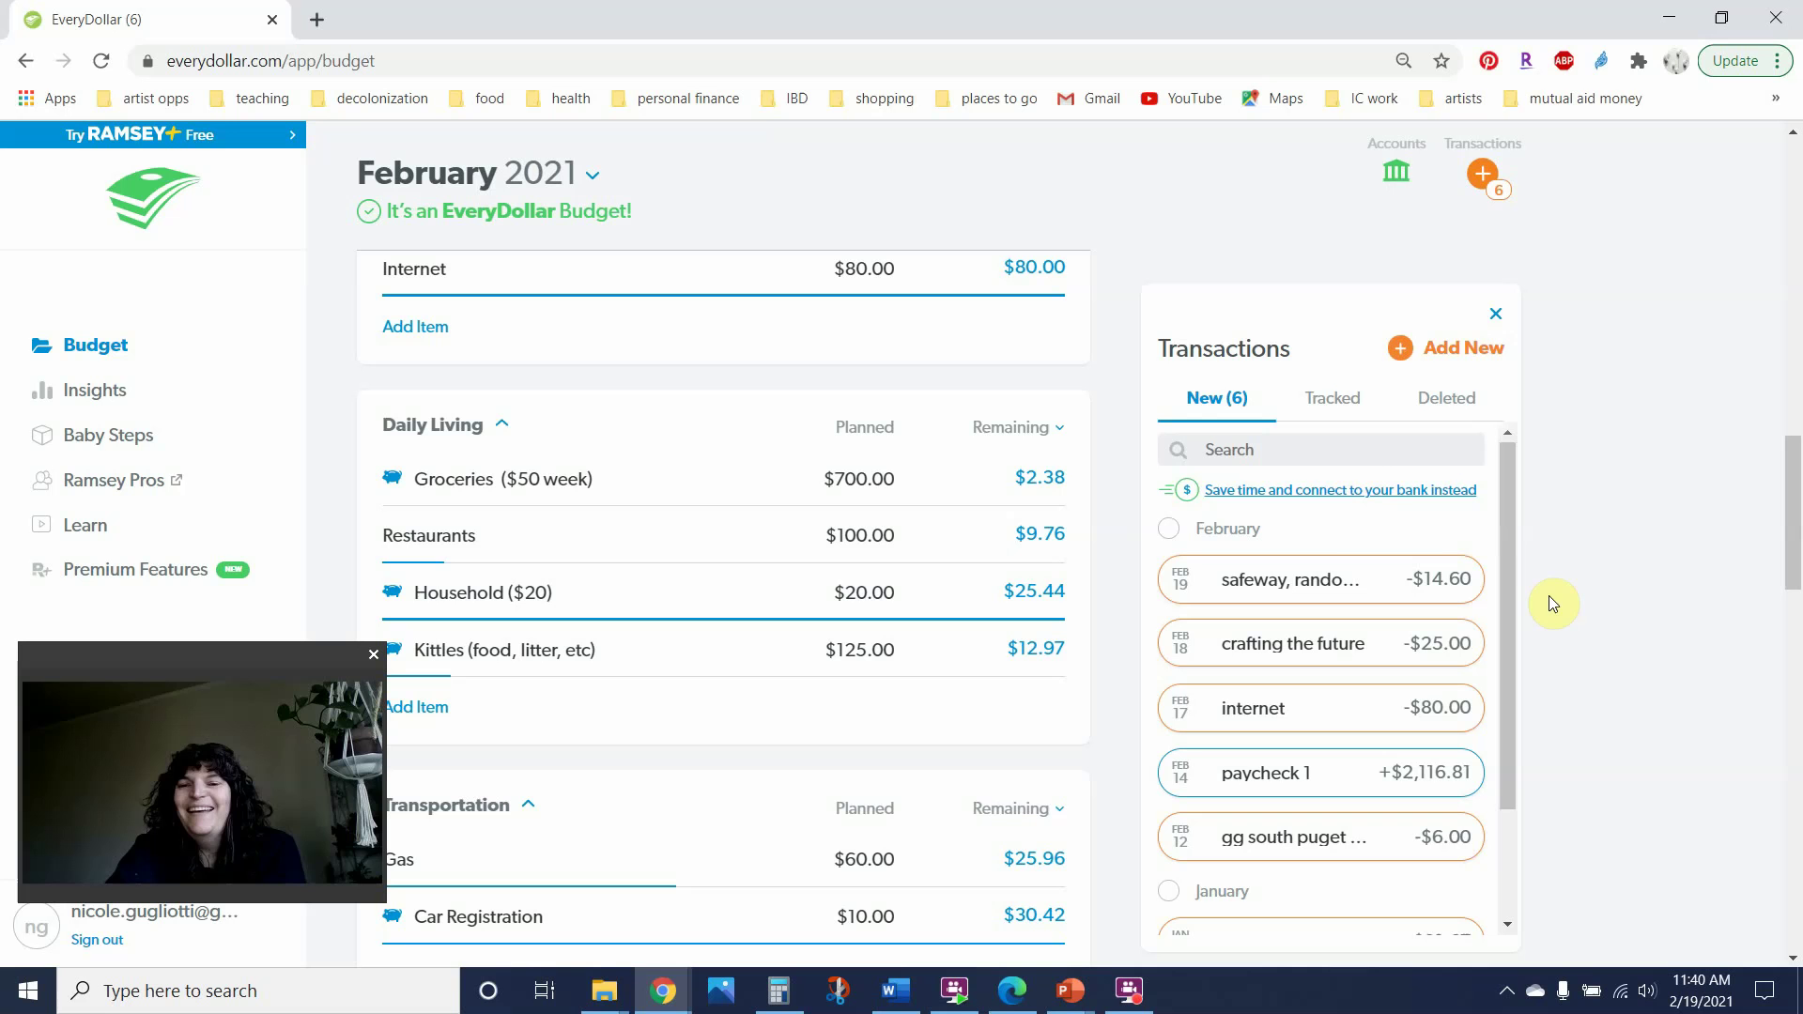
mouse_move(1293, 601)
drag(1293, 601, 583, 499)
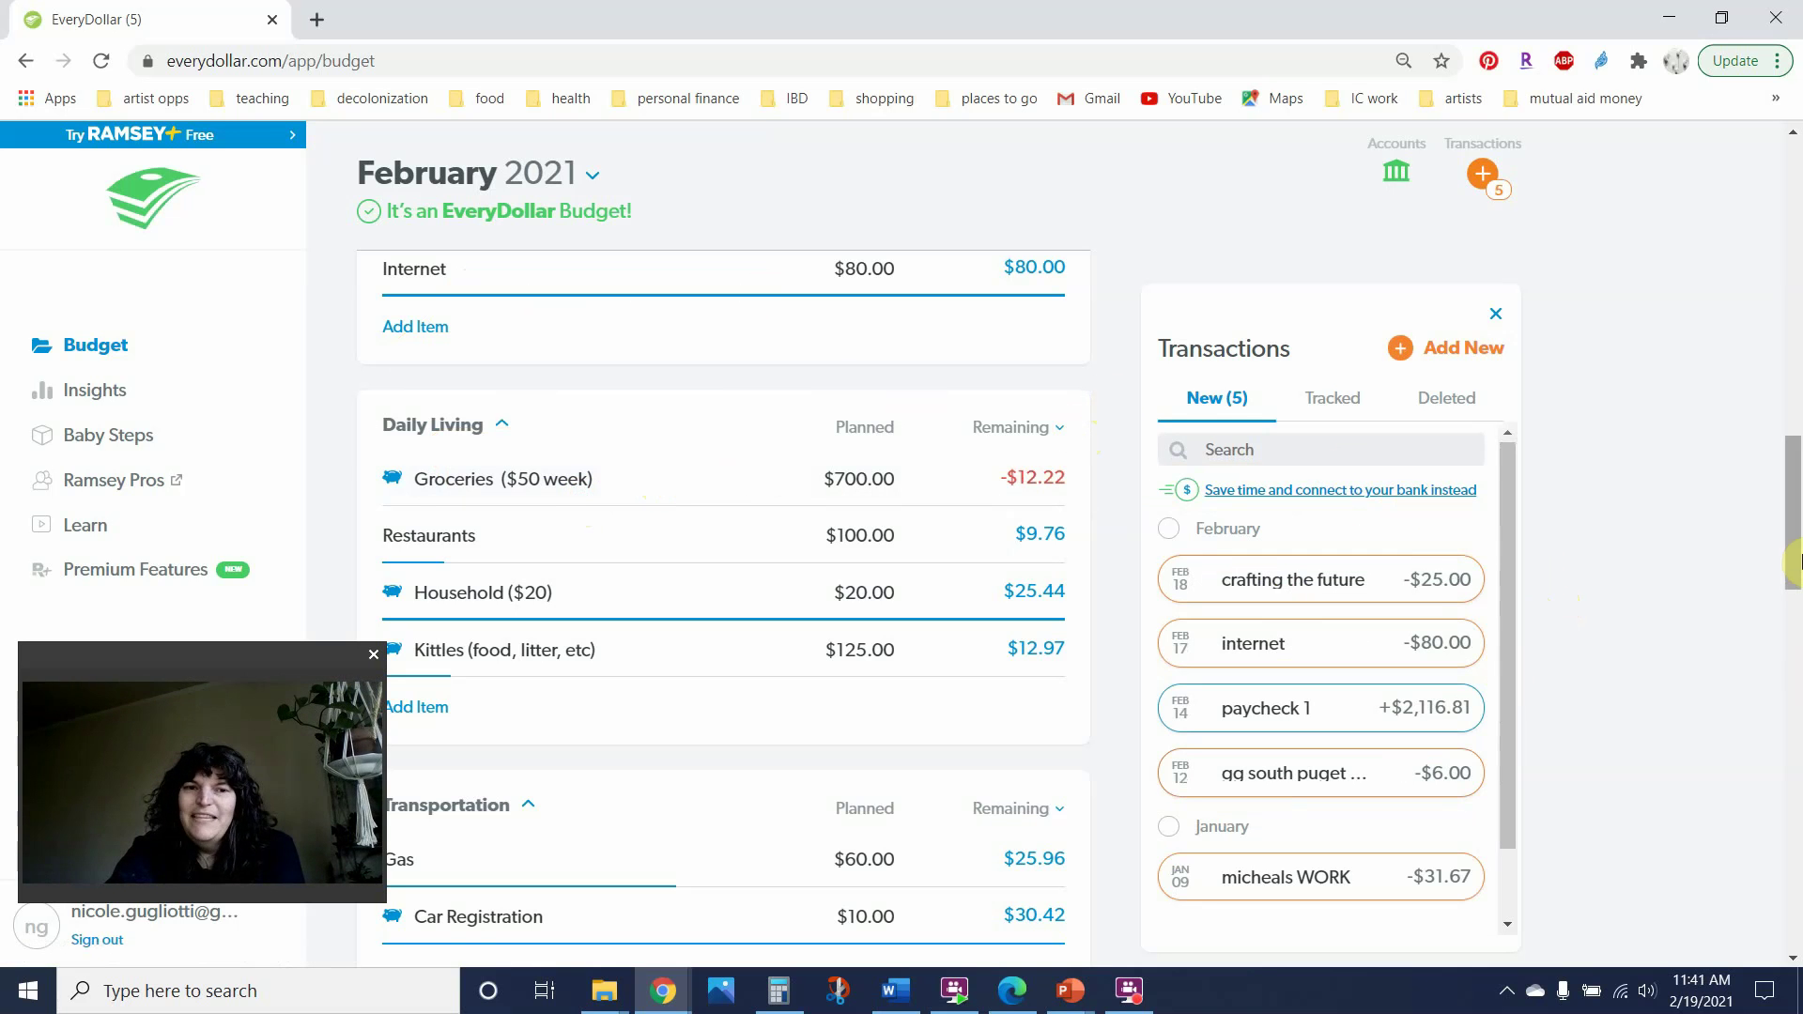
Step: Track the $80.00 internet payment under Internet, leaving $0.00 remaining
drag(1795, 557, 1795, 517)
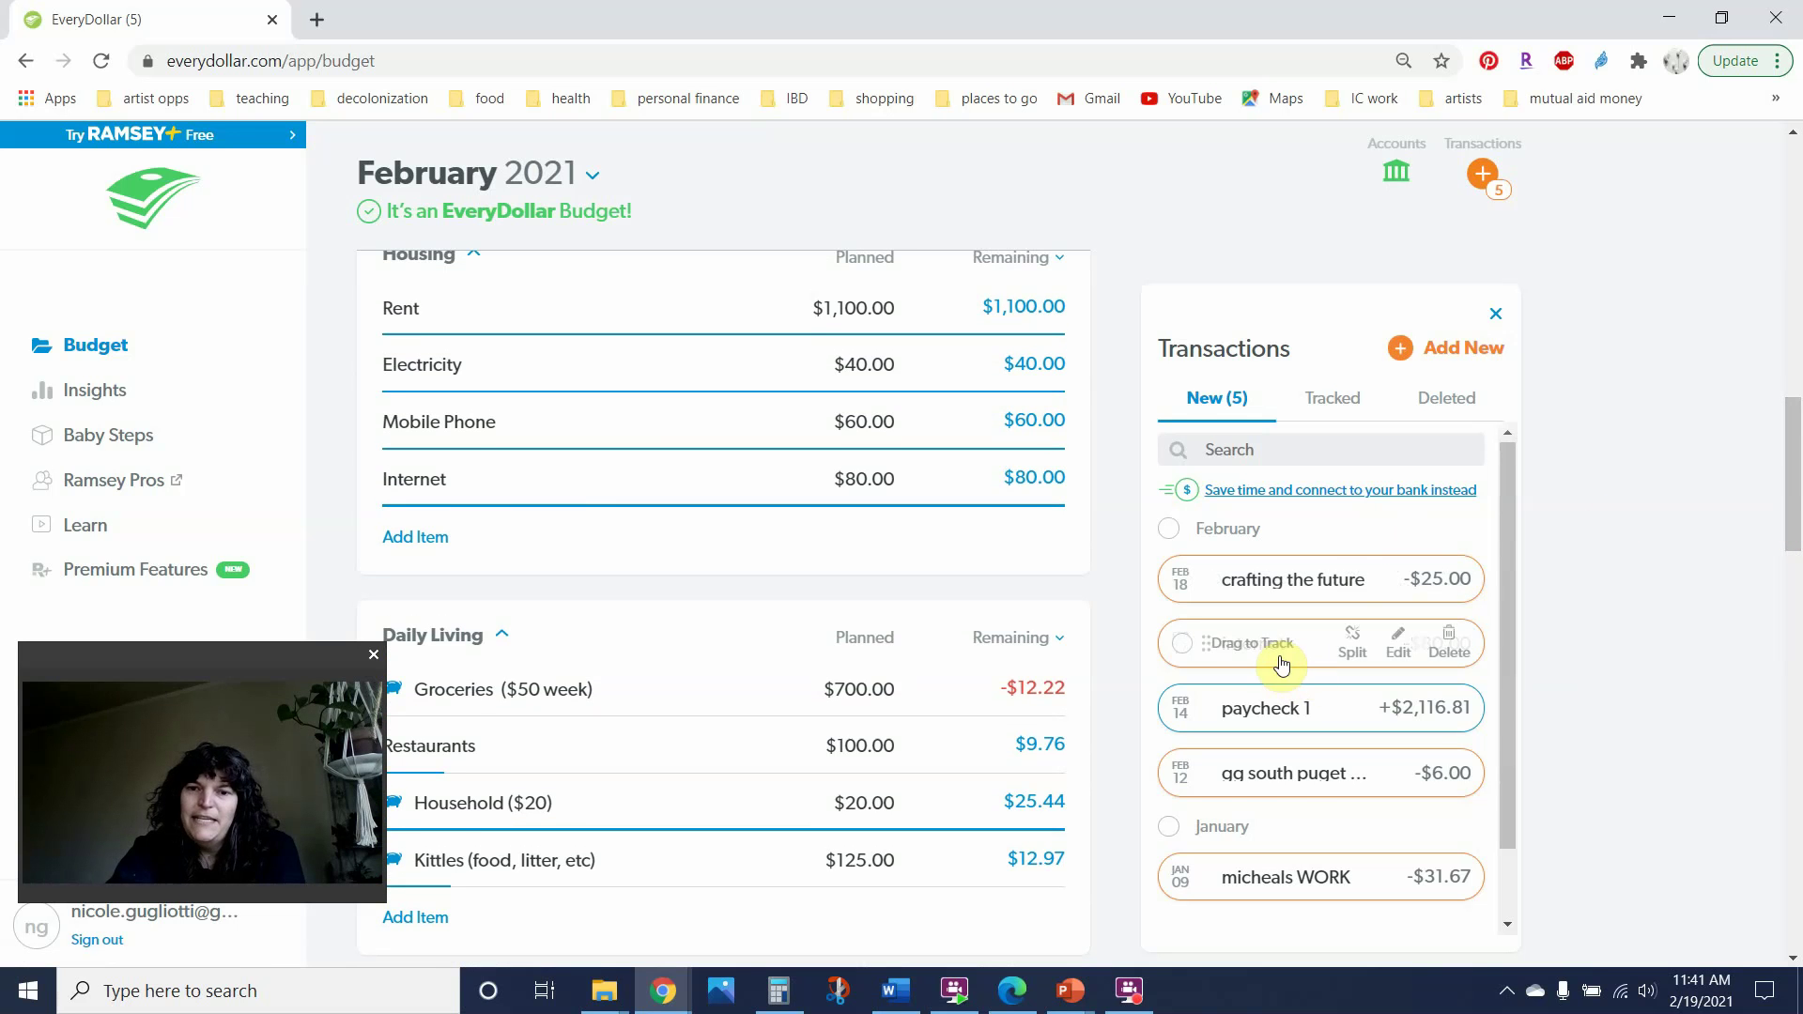
drag(1271, 641, 803, 492)
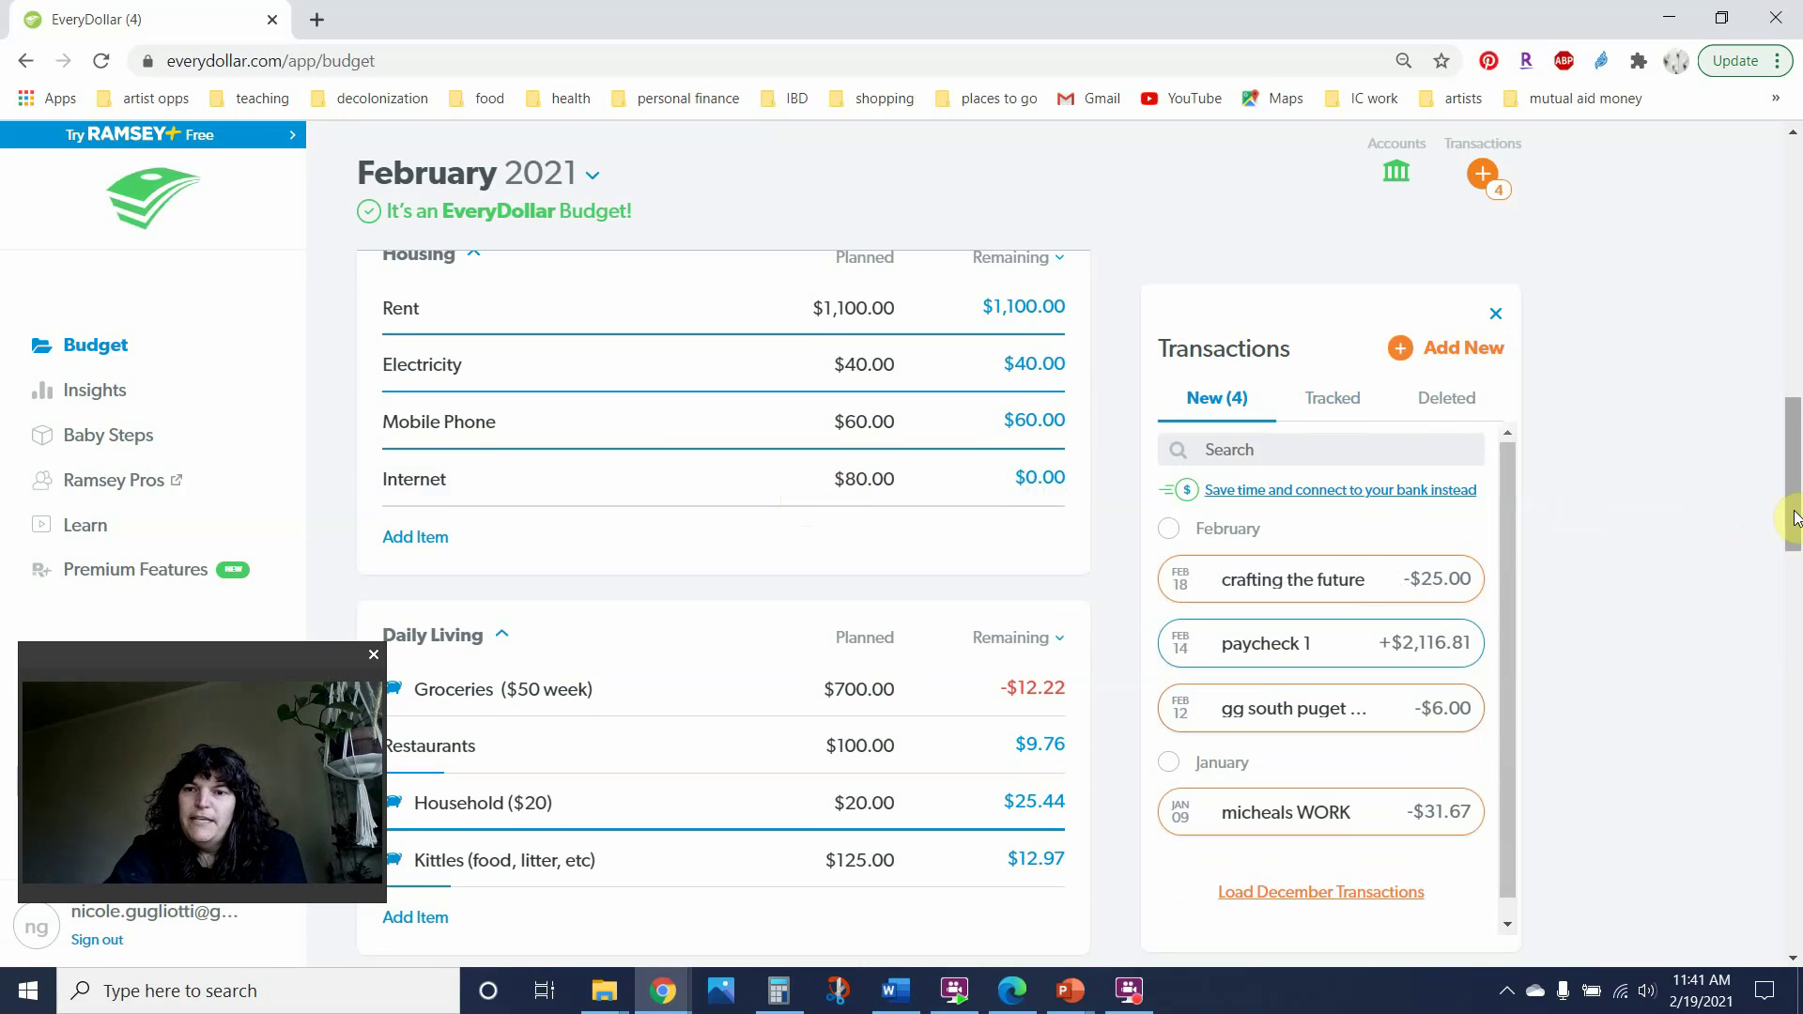
drag(1795, 509, 1797, 310)
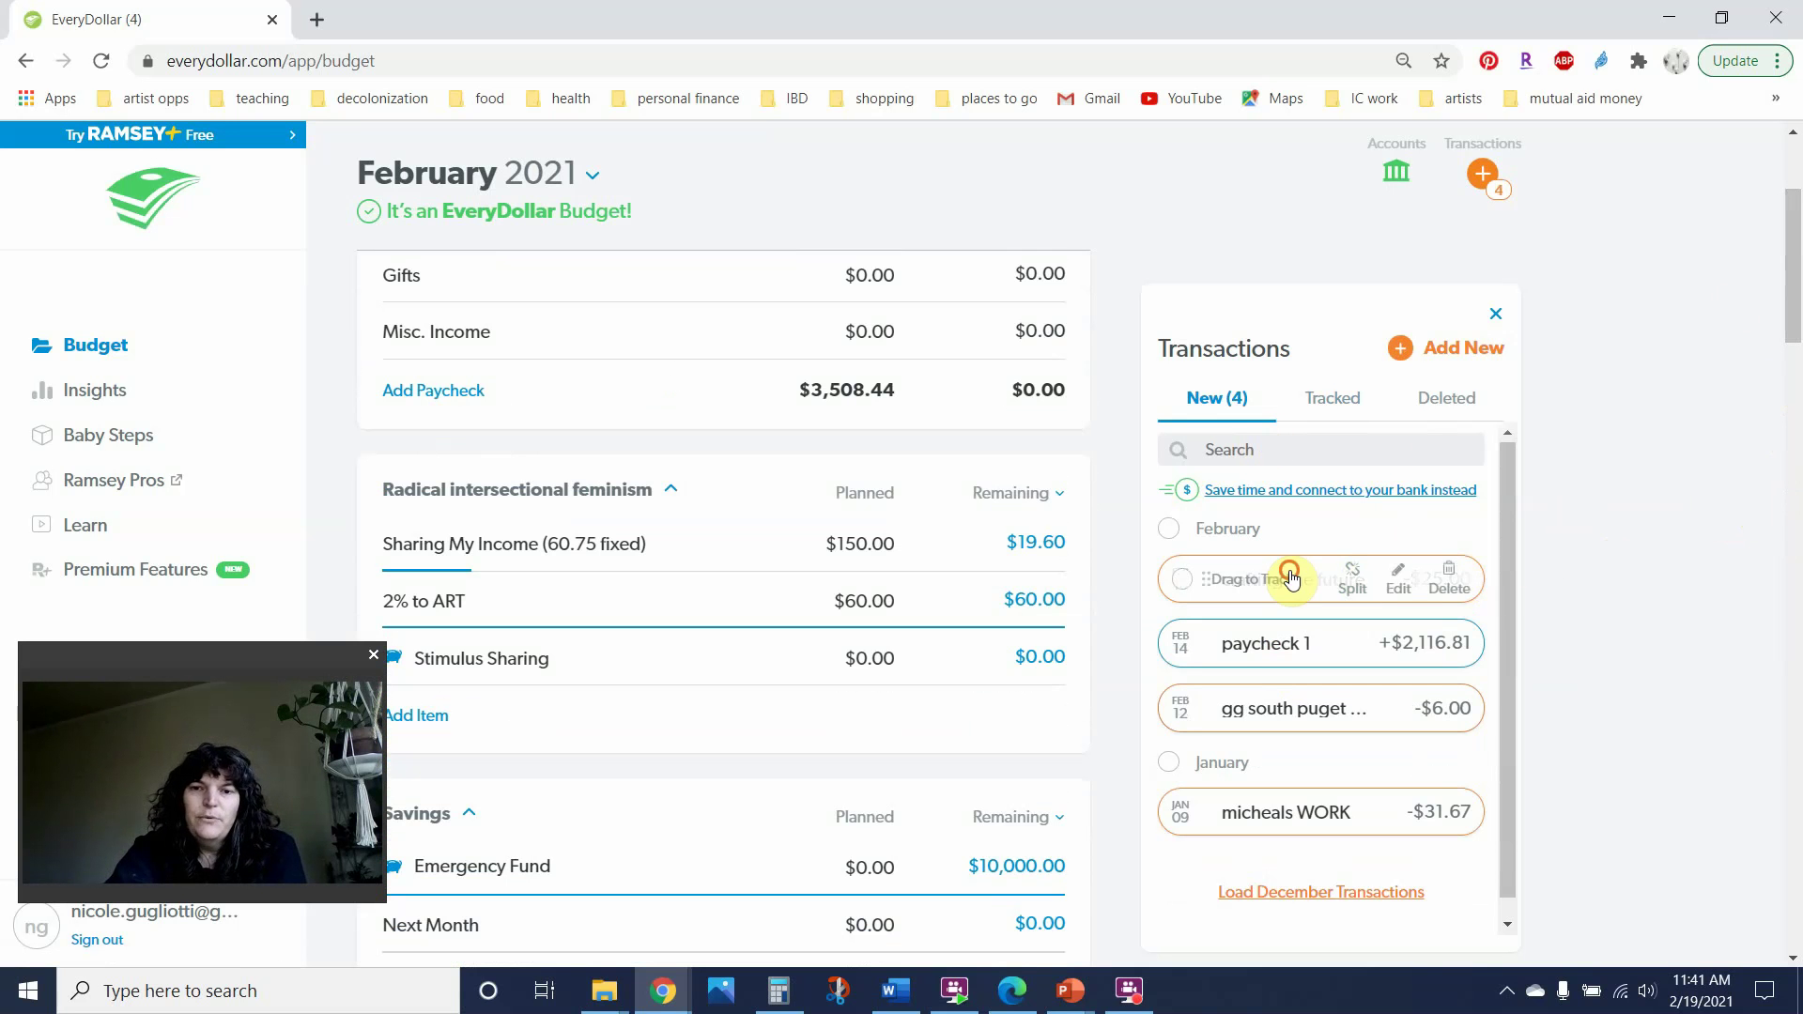
Step: Track crafting the future under Sharing My Income and the $2,116.81 paycheck 1 under Next Month
drag(1287, 580, 742, 540)
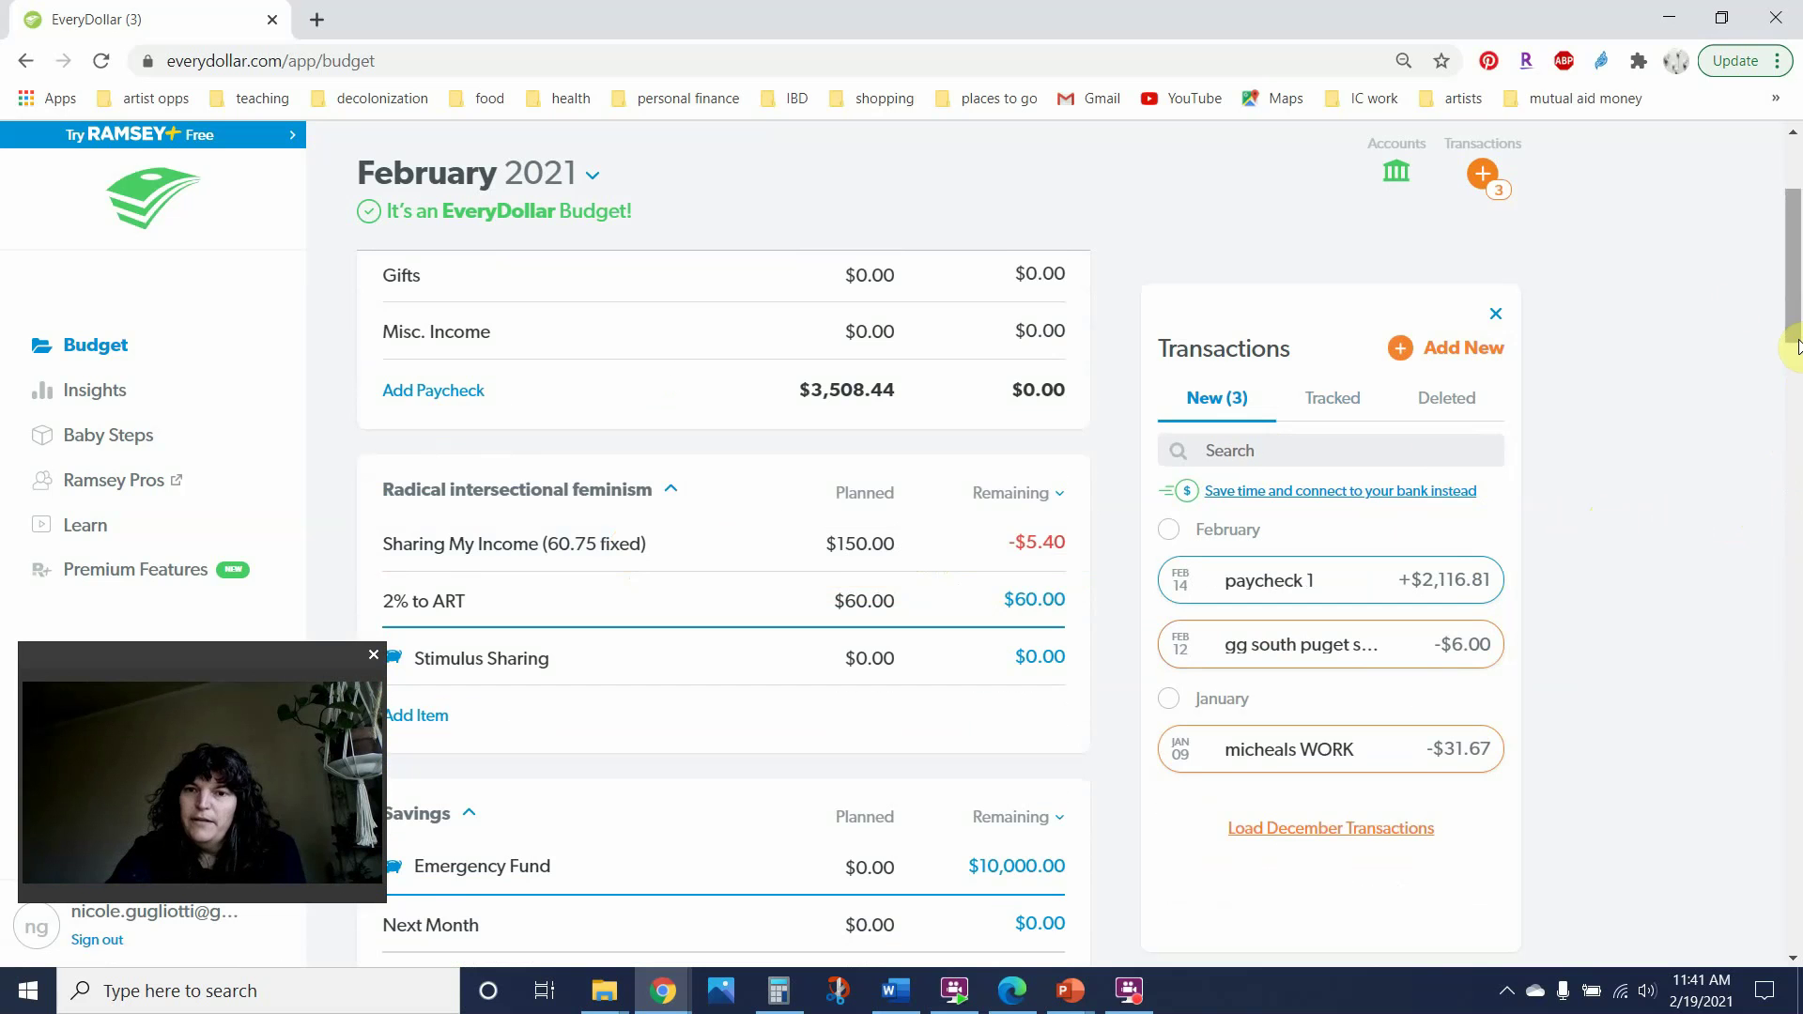
drag(1795, 342, 1796, 415)
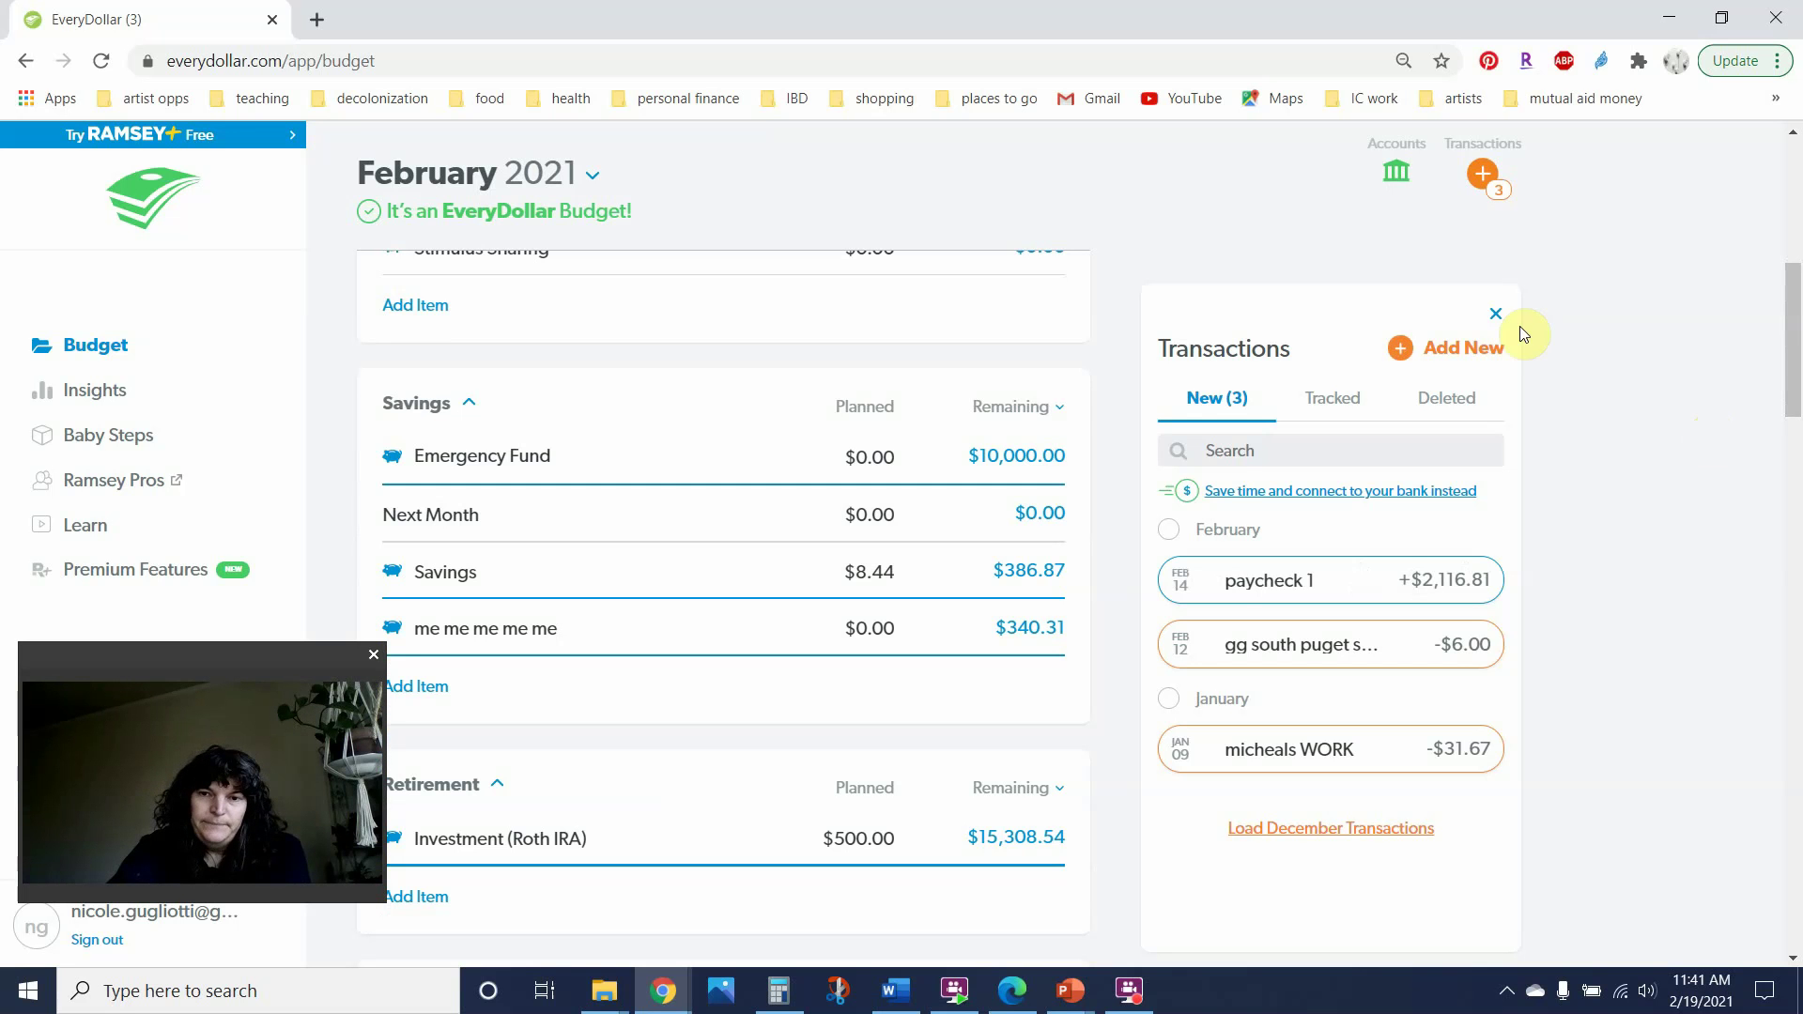
drag(1219, 581, 673, 506)
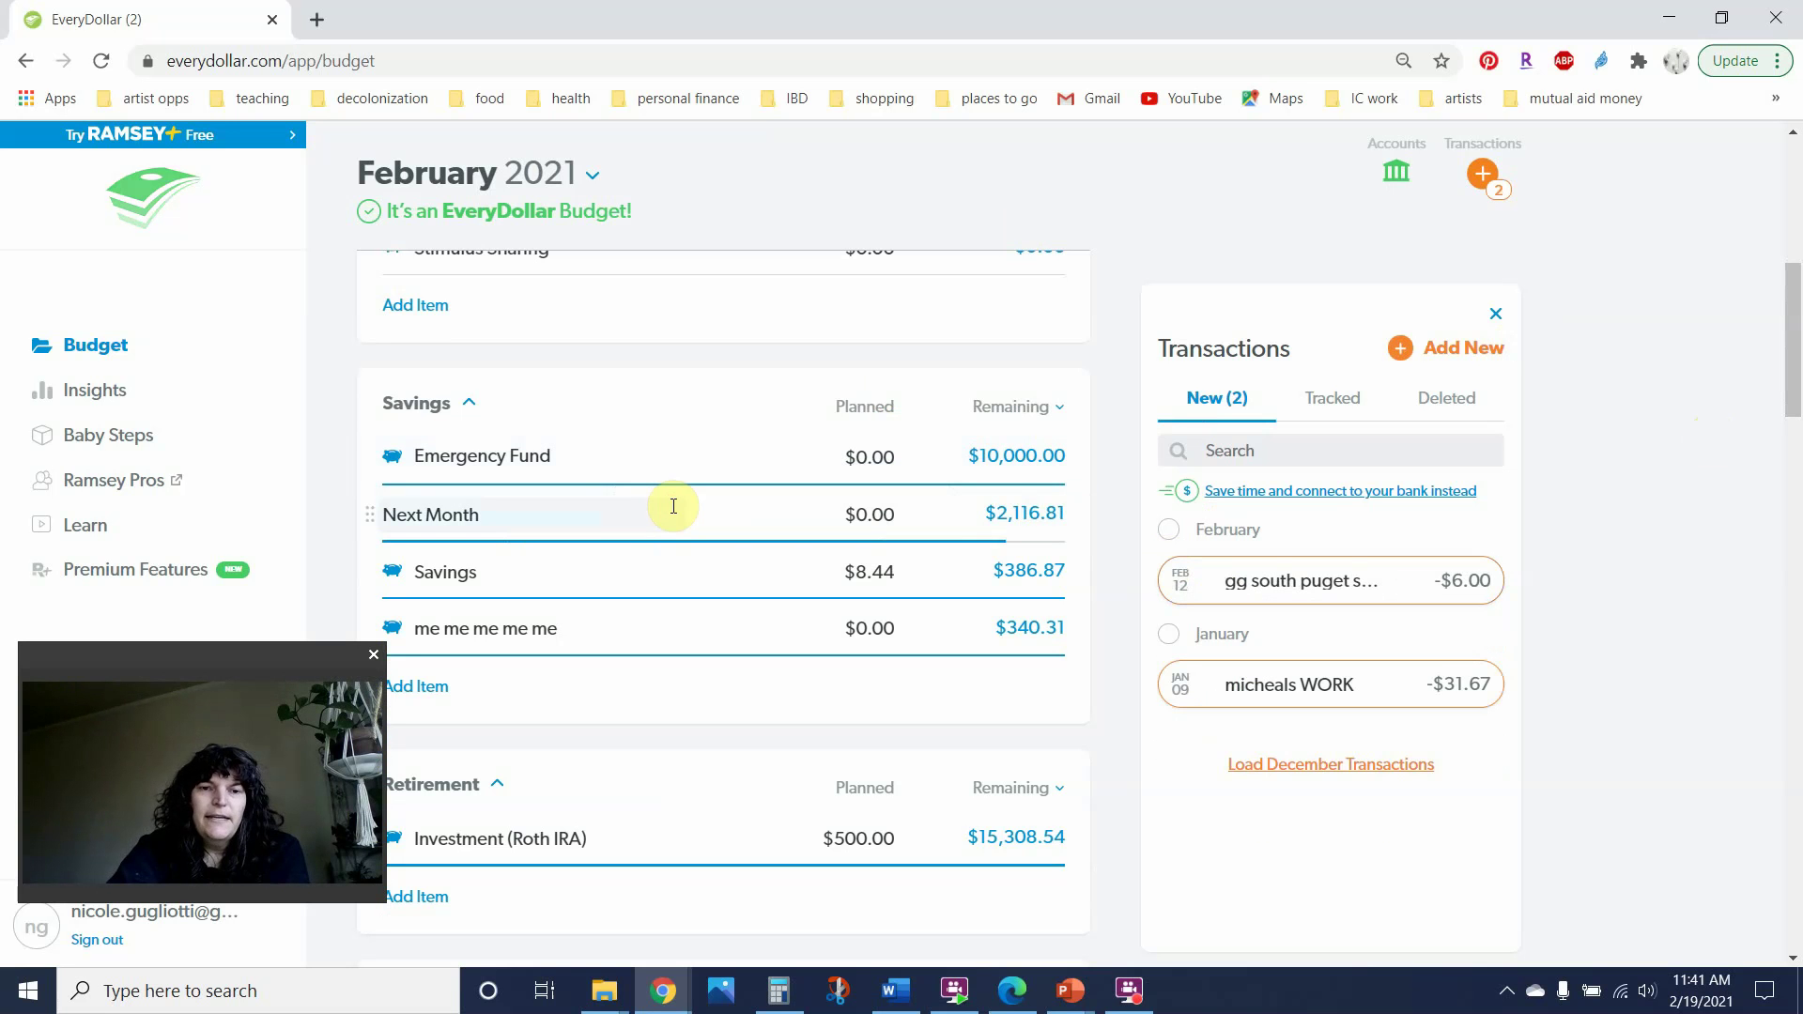